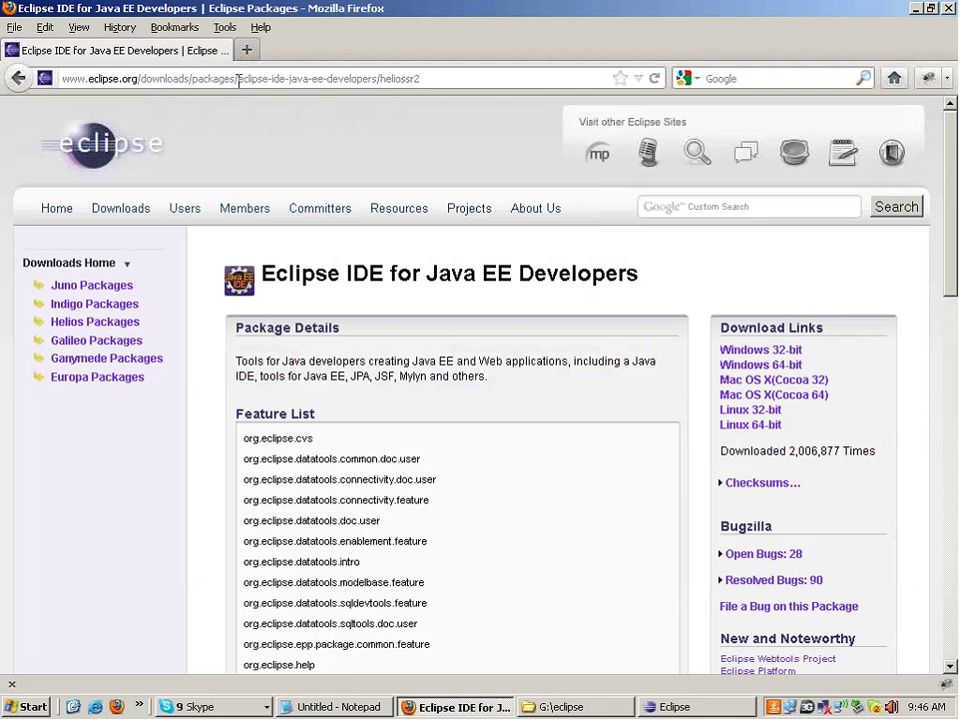
Step: Go to google.com and search for "JDK download"
left_click(238, 80)
type("google.com")
key("Return")
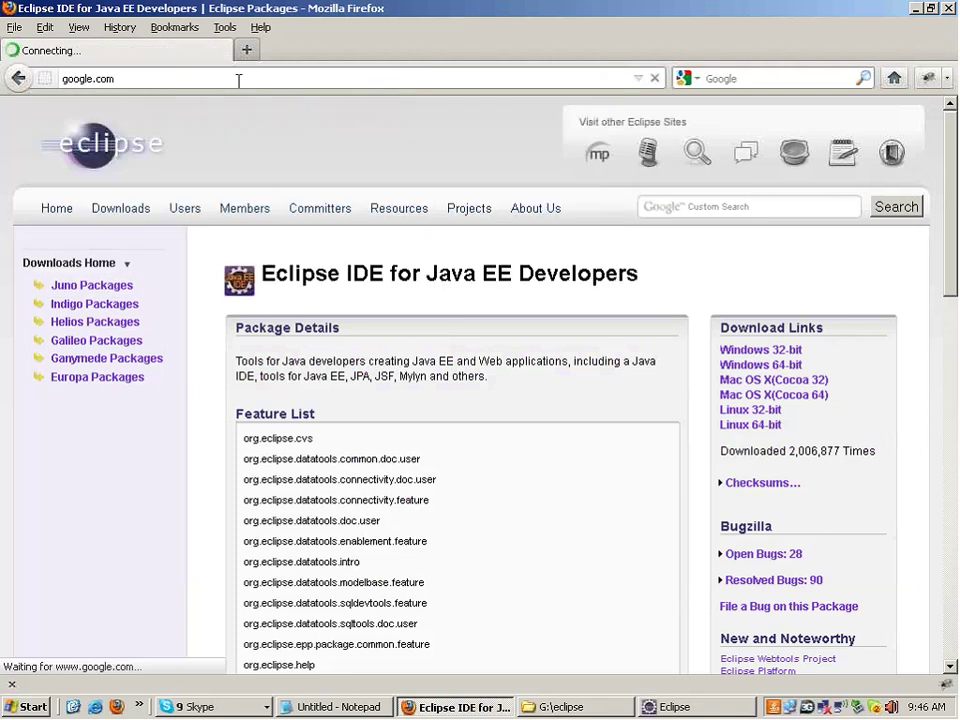
type("JD")
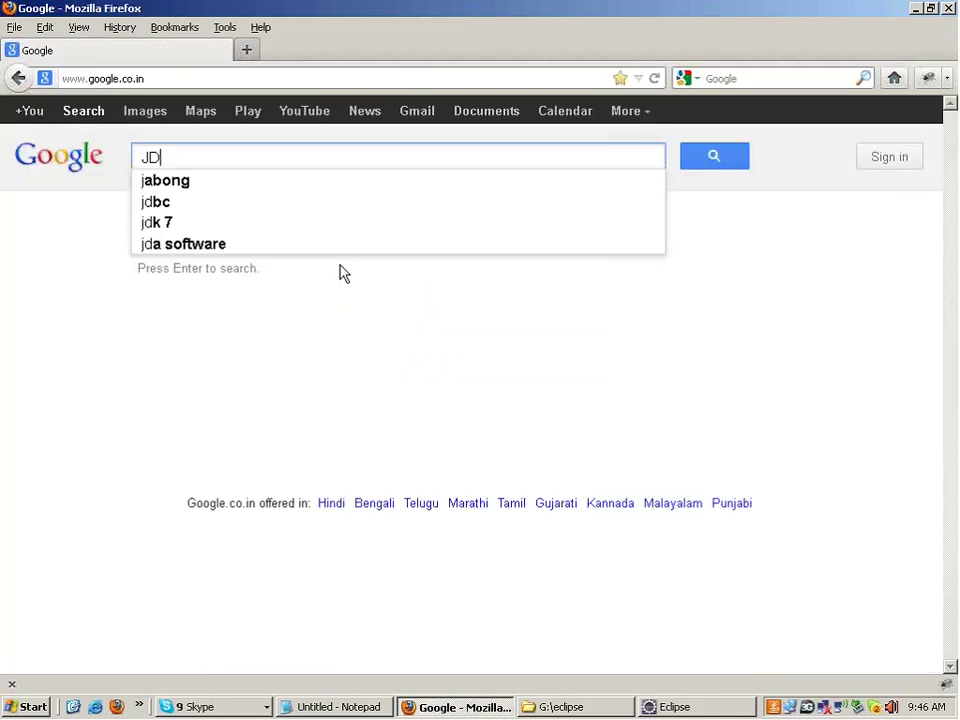
type("K download")
key("Return")
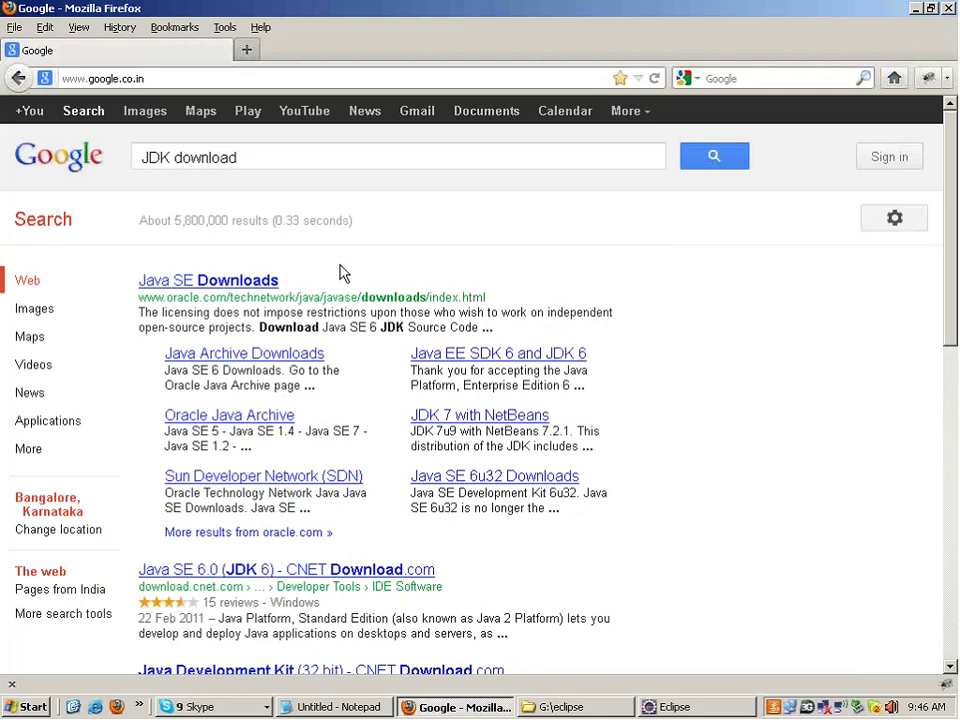
Step: Open the Java SE Downloads result on oracle.com and review the JDK download entries for the Java SE releases
left_click_drag(198, 281, 293, 289)
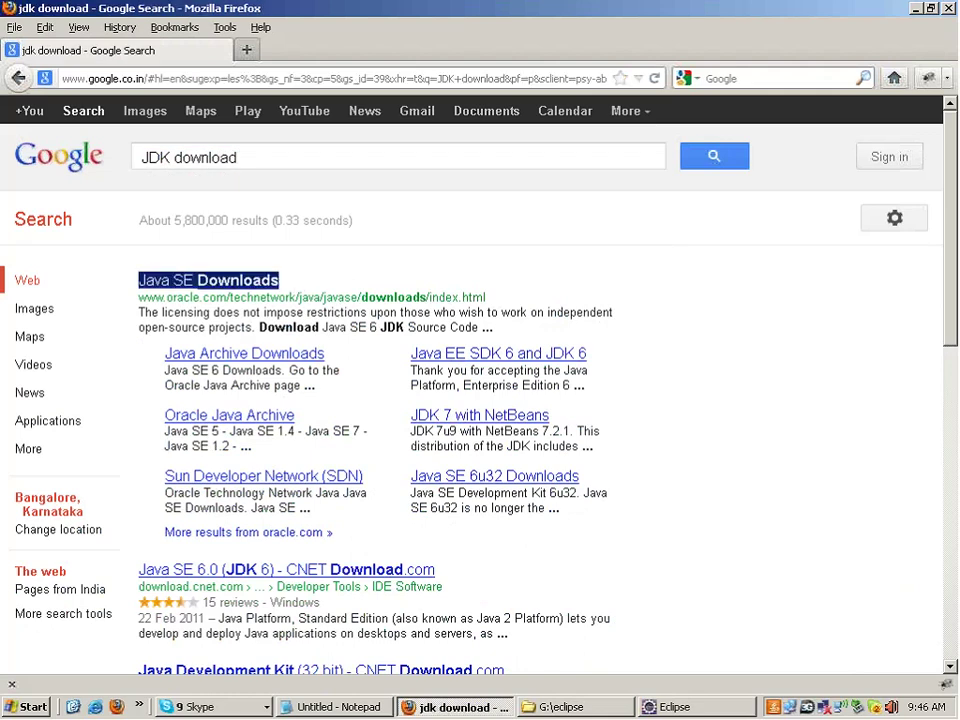
triple_click(198, 156)
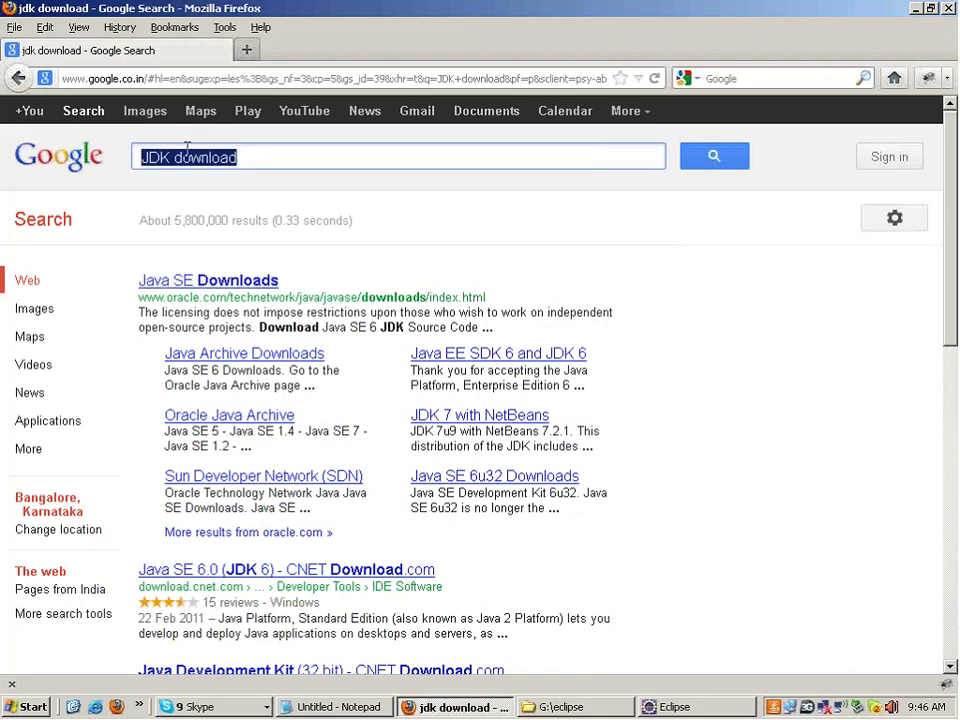
left_click(223, 284)
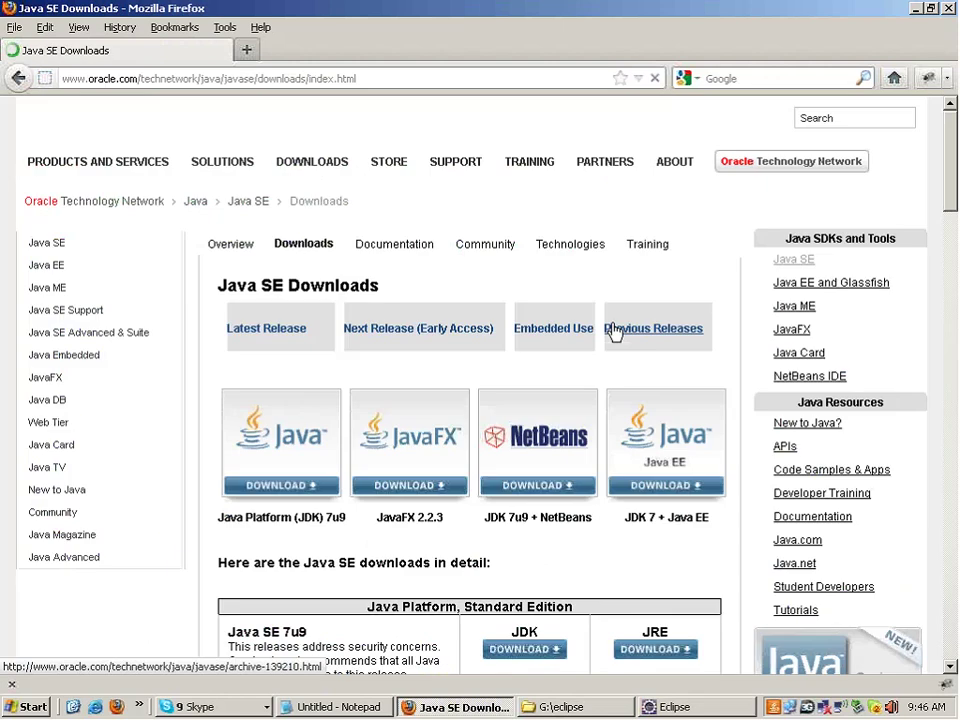
scroll(715, 252, "down", 8)
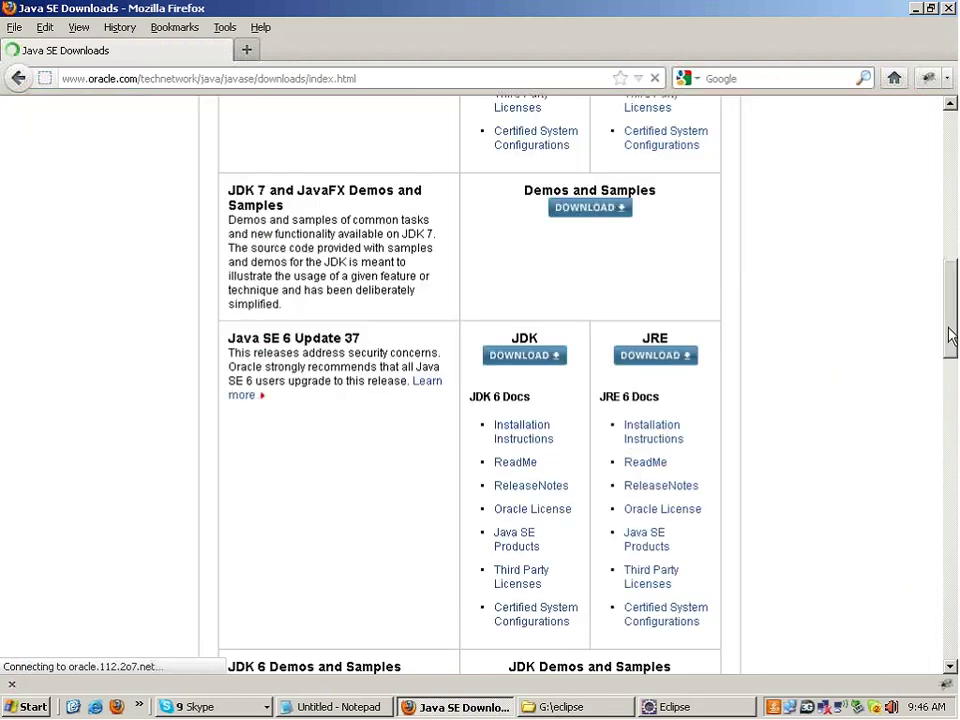
scroll(521, 231, "up", 4)
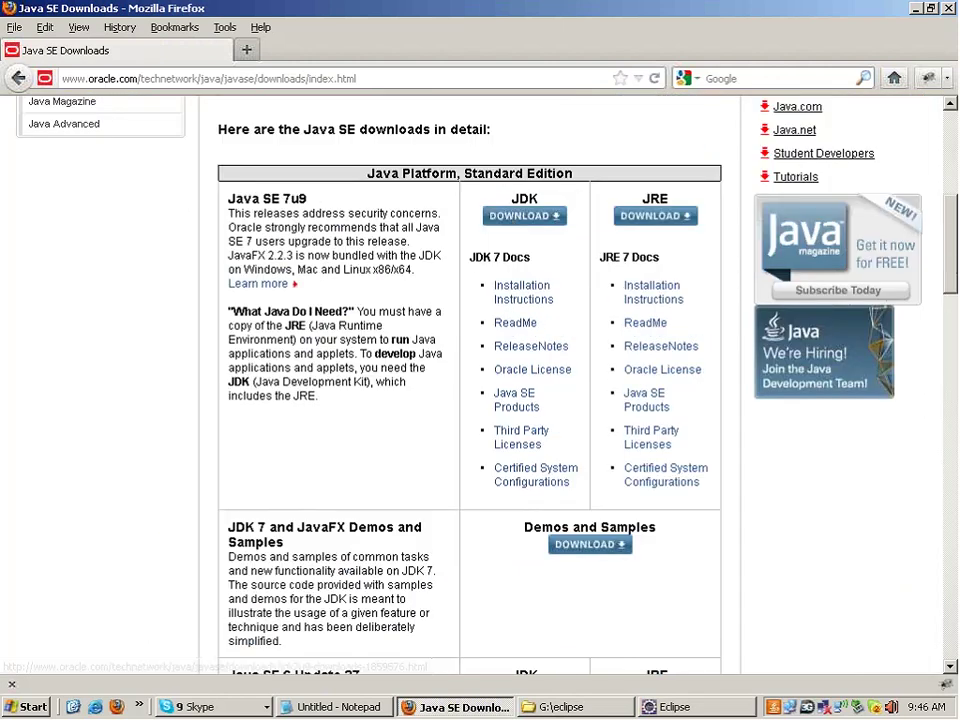
left_click(7, 9)
left_click(146, 289)
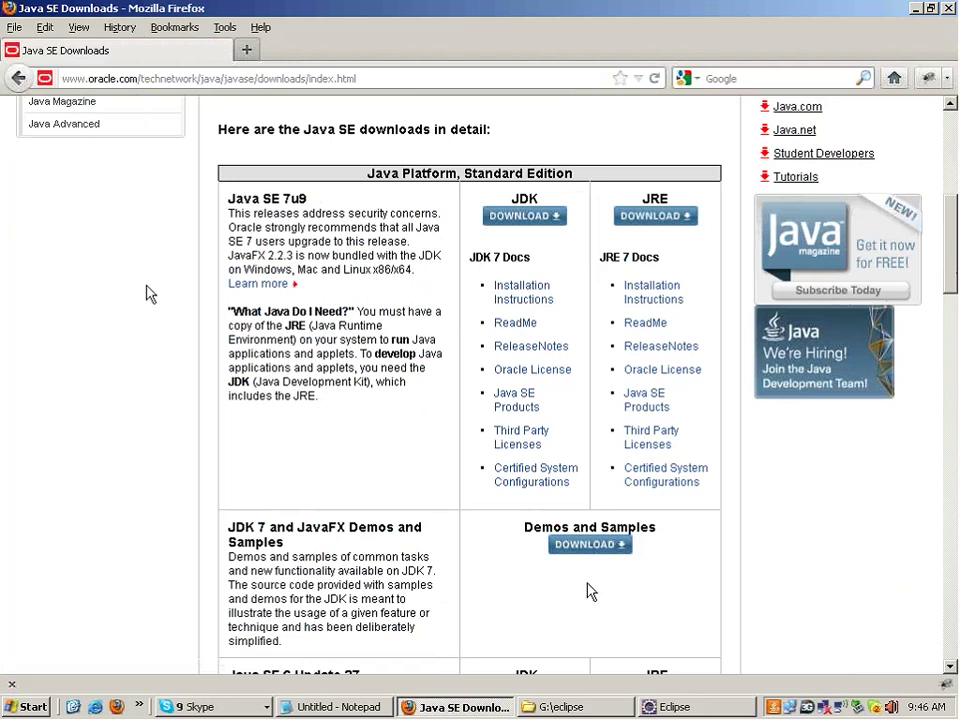
Step: Switch to Eclipse, cancel its pending workspace selection and relaunch it from eclipse.exe in G:\eclipse
left_click(670, 707)
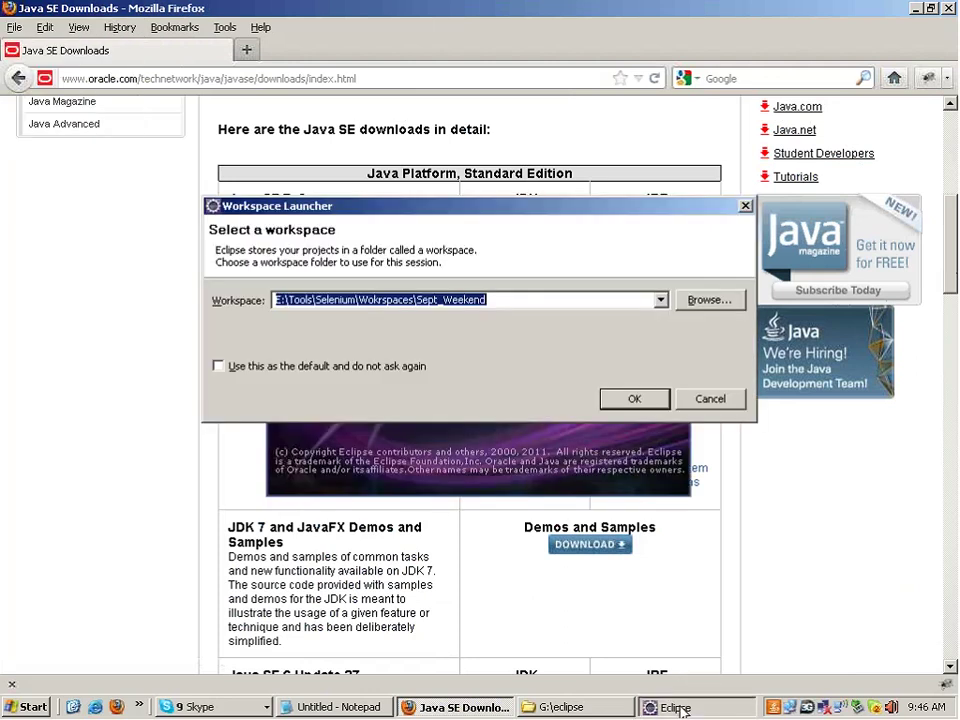
left_click(707, 399)
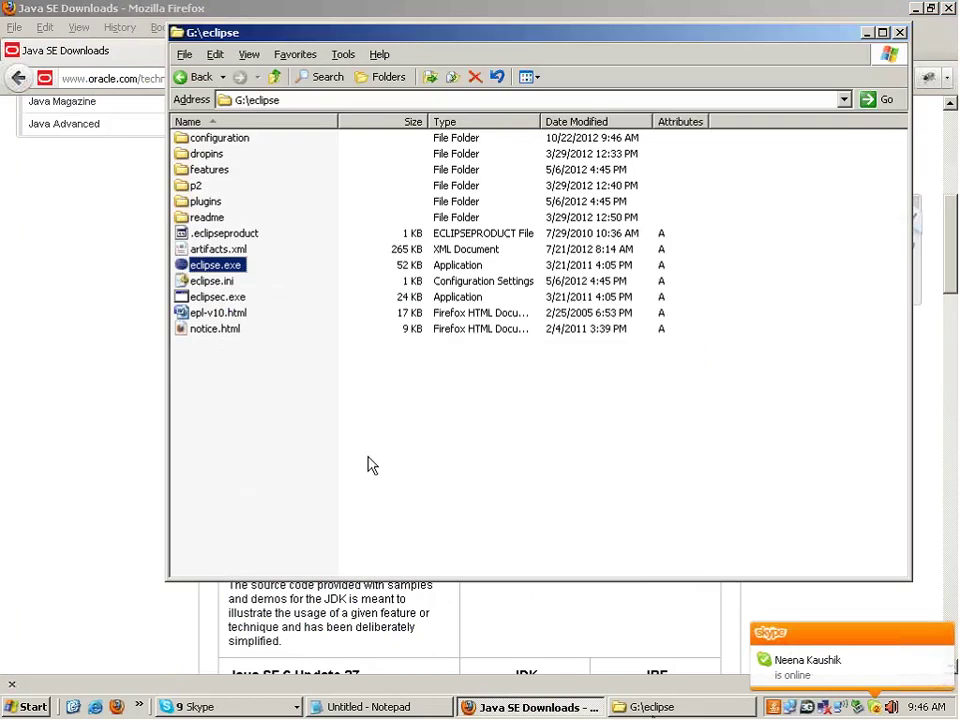
double_click(212, 266)
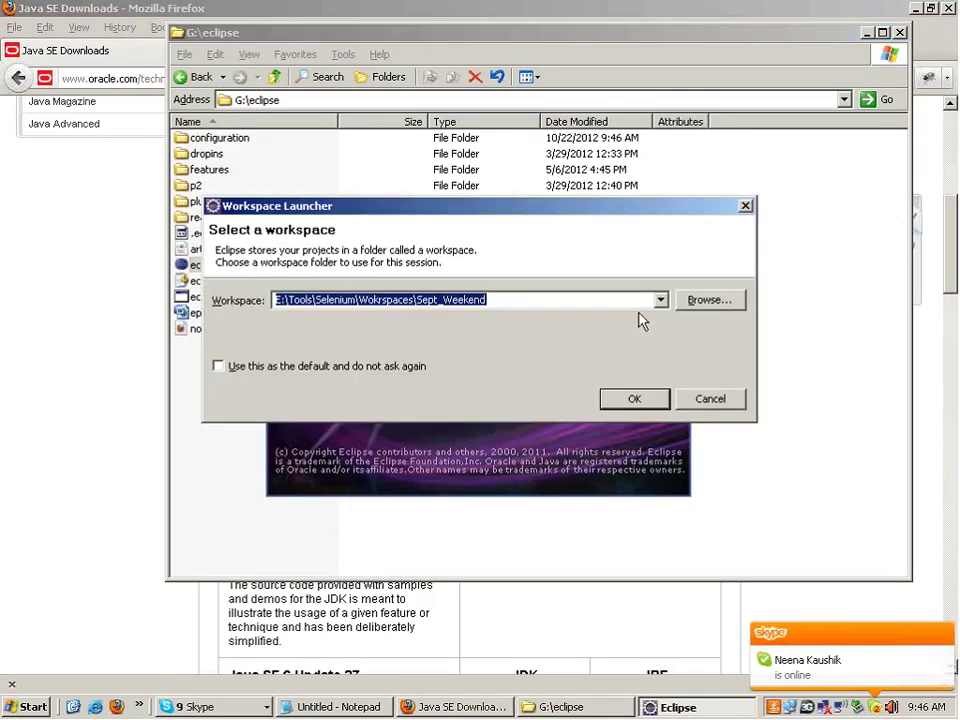
Step: Set the workspace folder to E:\Tools\Selenium\Wokrspaces\Oct_Weekday and start Eclipse with it
left_click(427, 300)
left_click_drag(490, 300, 264, 303)
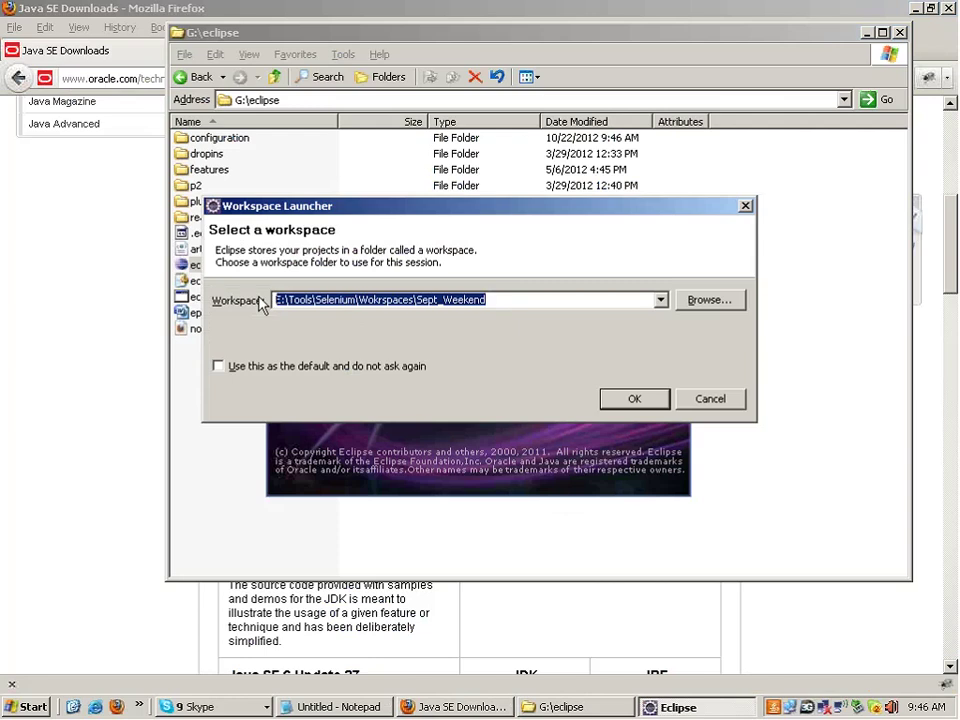
left_click(472, 301)
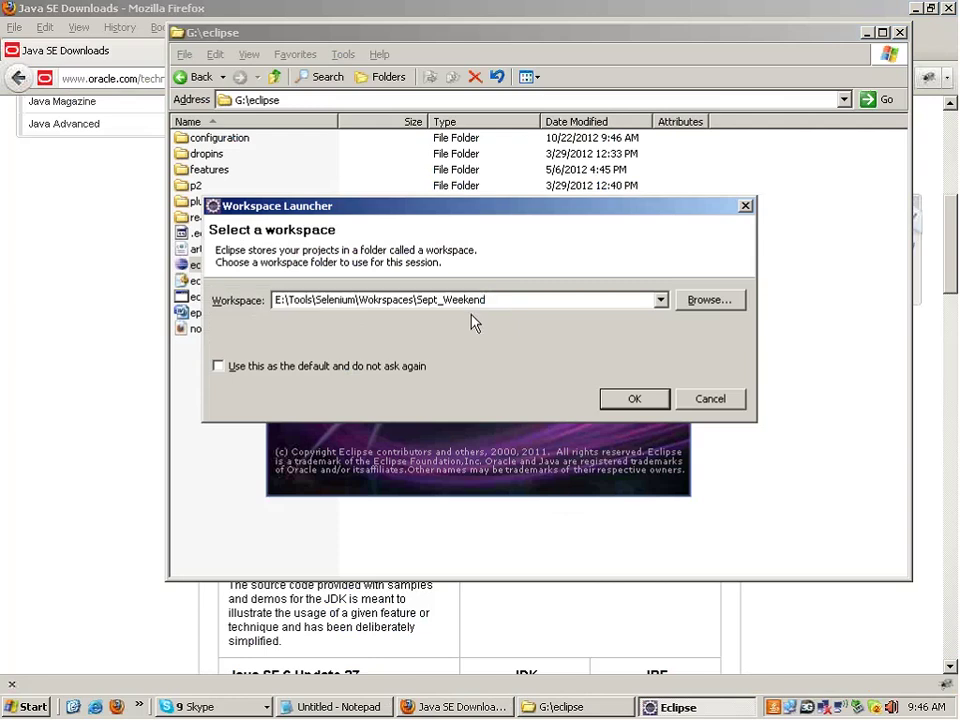
left_click_drag(492, 300, 676, 310)
type("Oct")
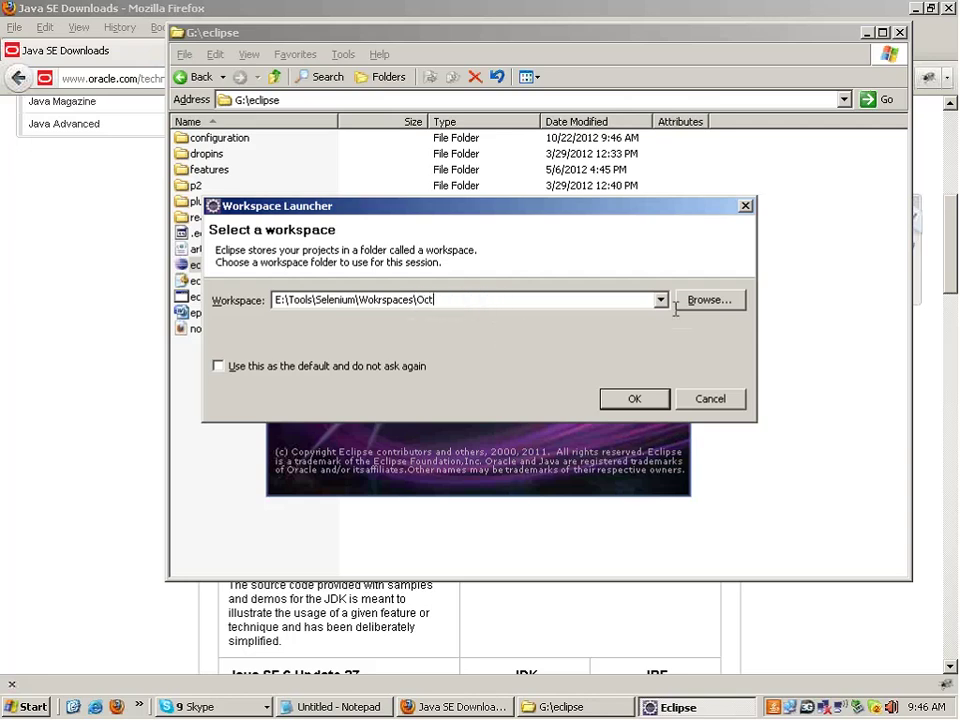
type("_Weekday")
left_click_drag(482, 300, 258, 290)
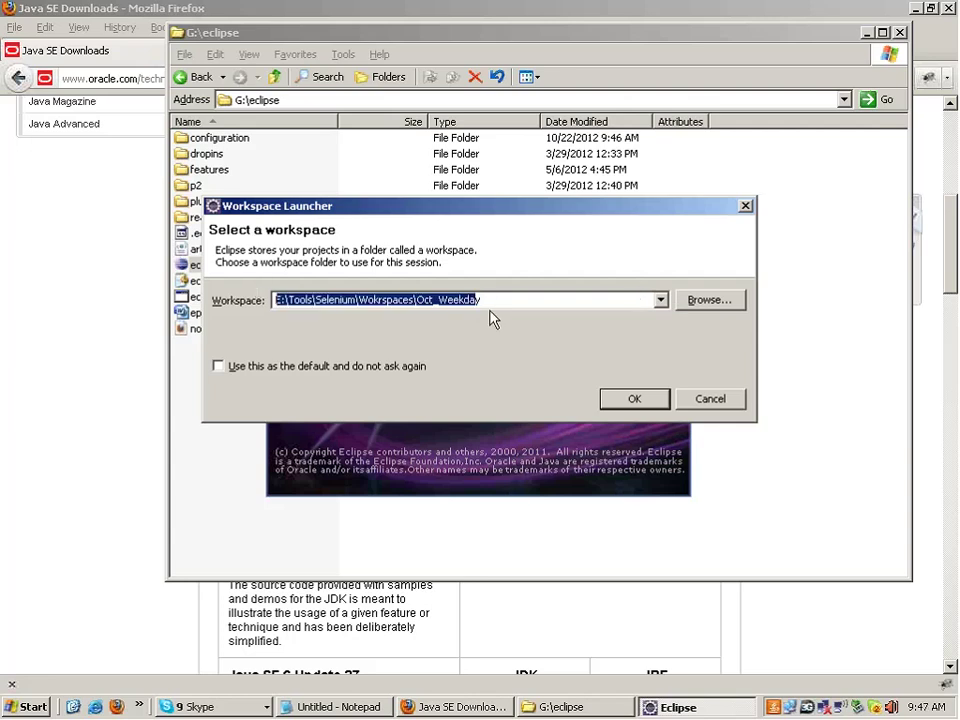
left_click_drag(485, 301, 272, 300)
left_click(449, 300)
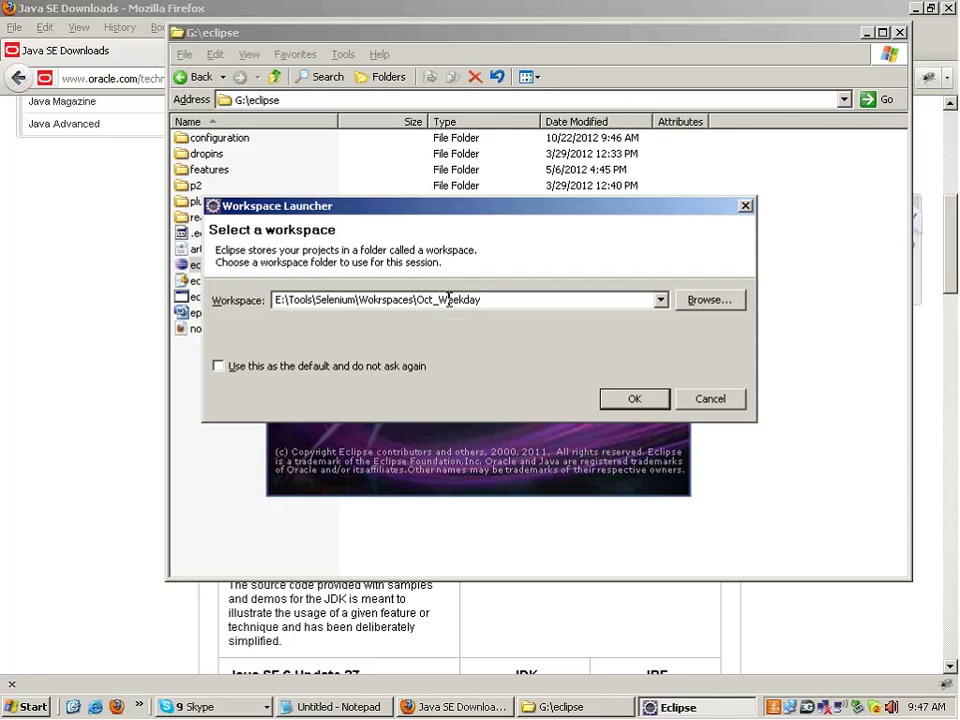
double_click(449, 300)
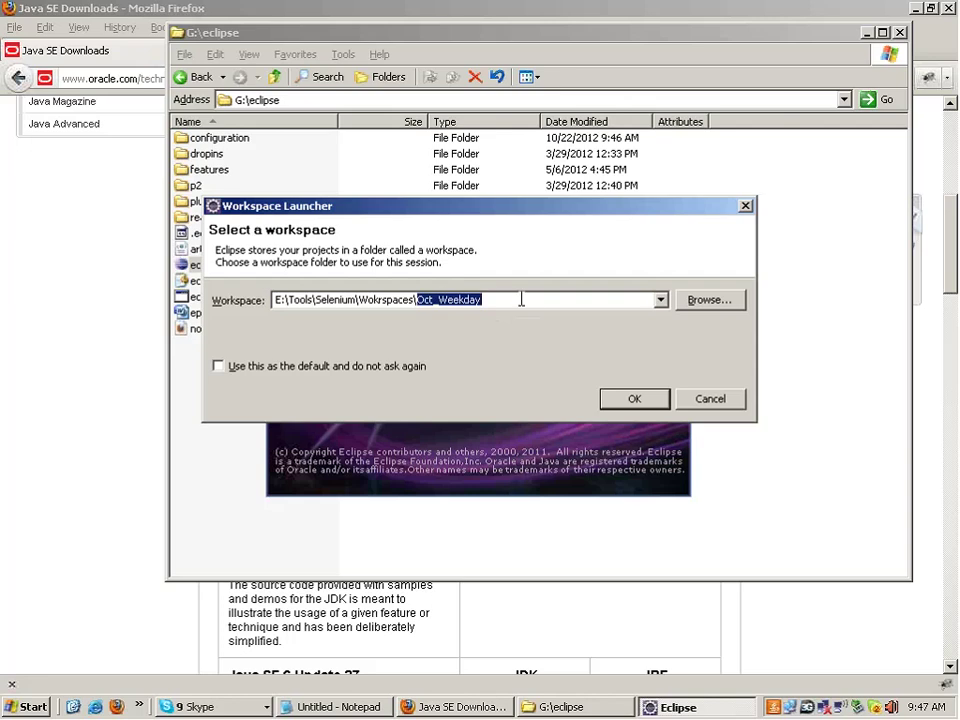
left_click(628, 400)
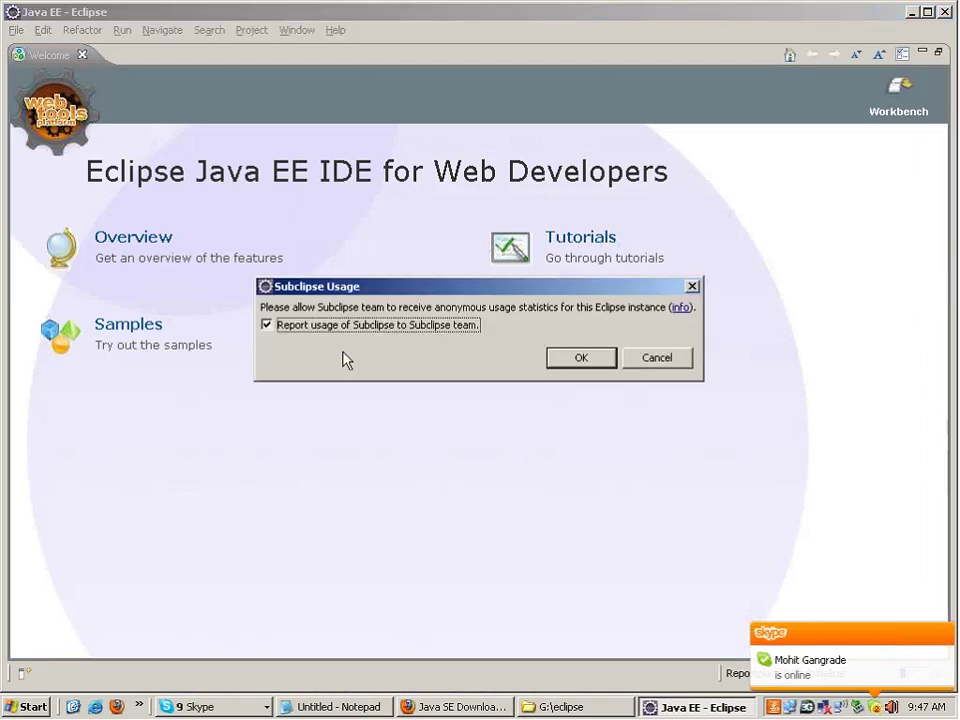
Step: Cancel the Subclipse usage reporting request and maximize the Eclipse window
left_click(645, 360)
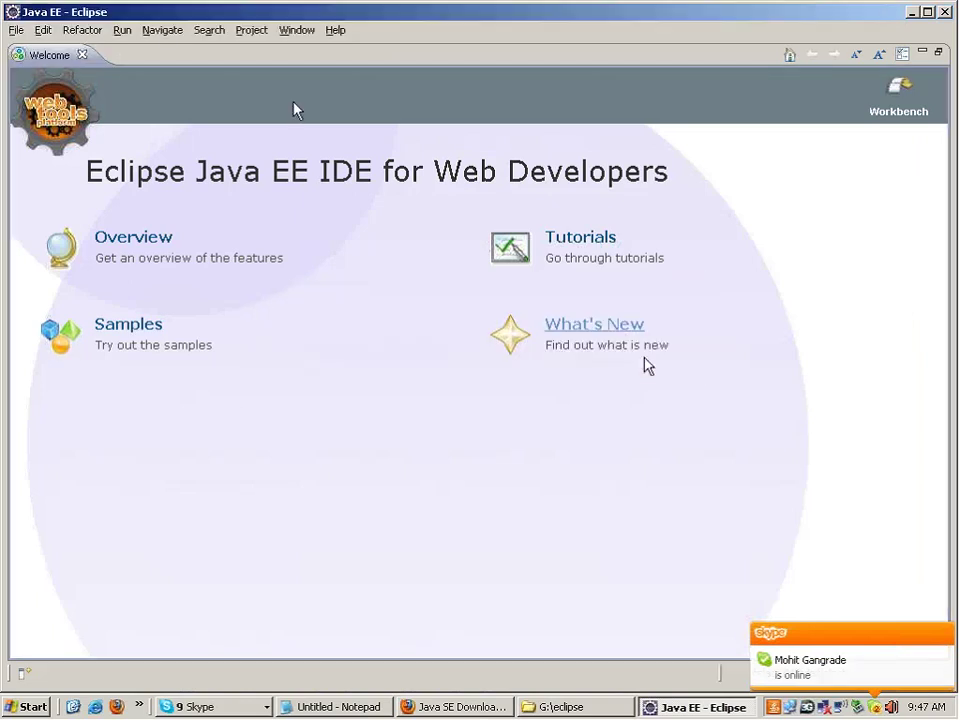
double_click(254, 17)
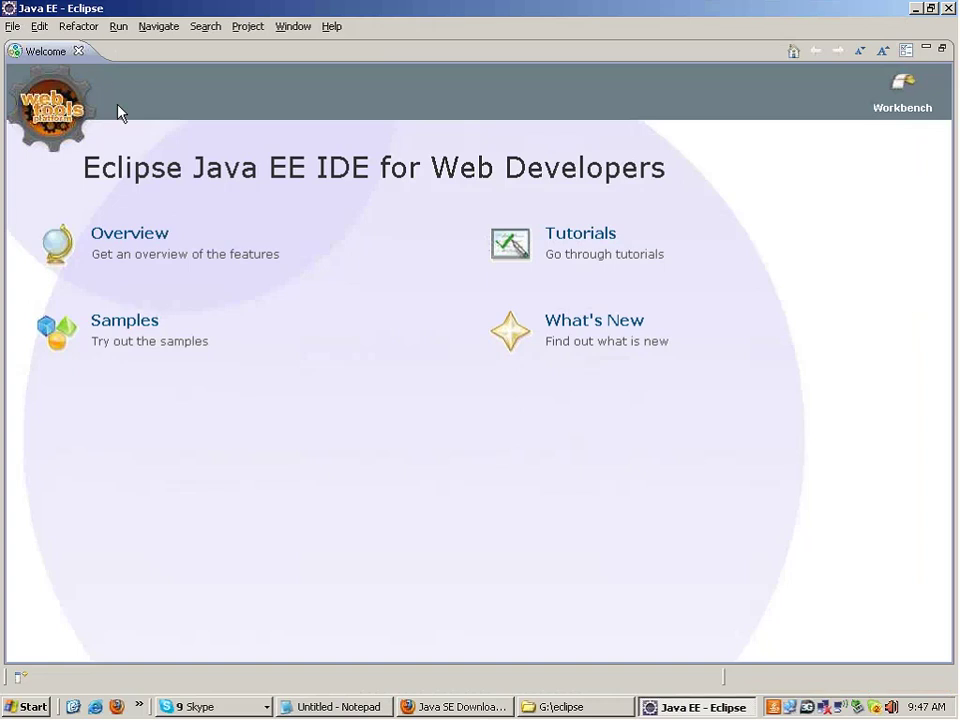
Step: Close the Welcome page and the Outline and Task List views
left_click(78, 52)
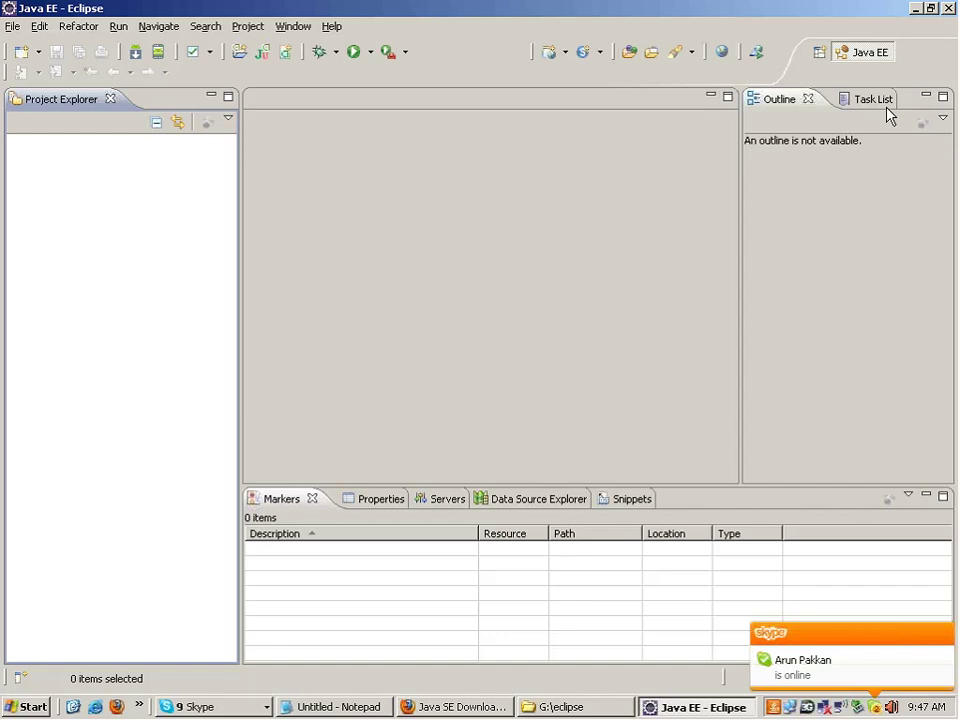
left_click(811, 102)
left_click(816, 101)
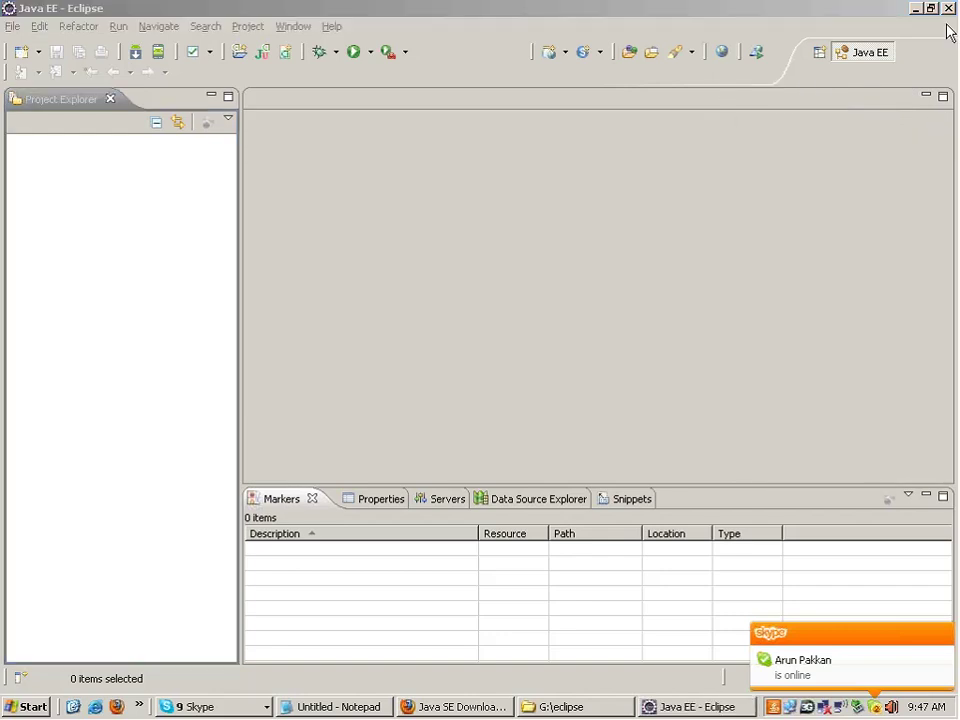
Step: Outline the editor, Project Explorer and Markers areas with the annotation pen, letter the editor C and Markers R, and clear the drawing
key("ctrl+2")
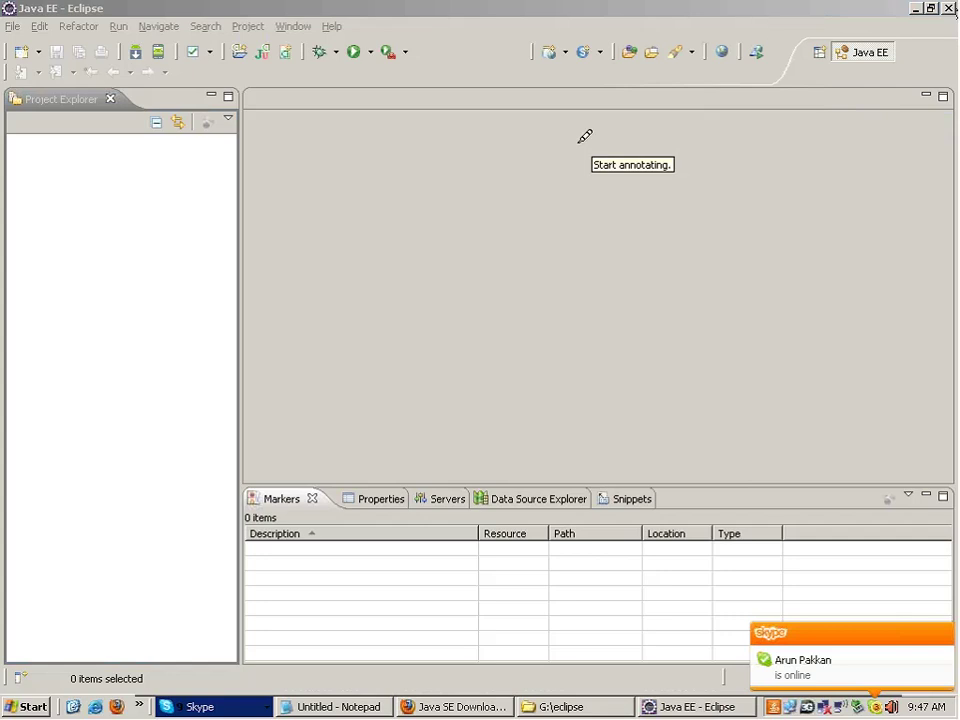
mouse_move(576, 141)
left_mouse_down()
mouse_move(426, 165)
mouse_move(480, 424)
mouse_move(647, 215)
mouse_move(580, 142)
left_mouse_up()
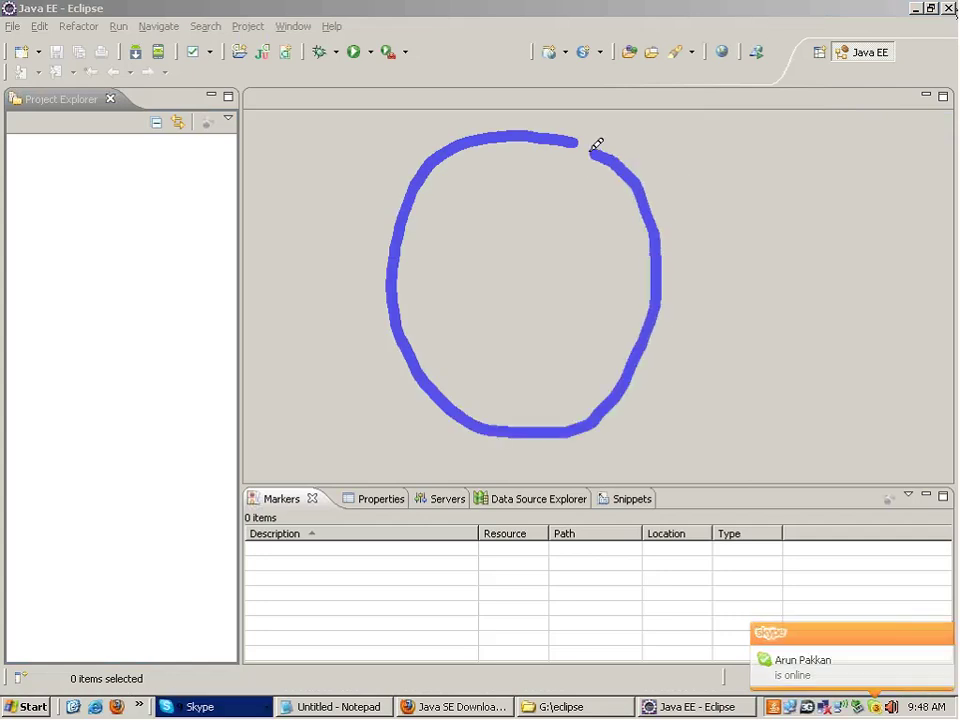
mouse_move(17, 156)
left_mouse_down()
mouse_move(212, 143)
mouse_move(195, 561)
mouse_move(17, 386)
mouse_move(28, 160)
left_mouse_up()
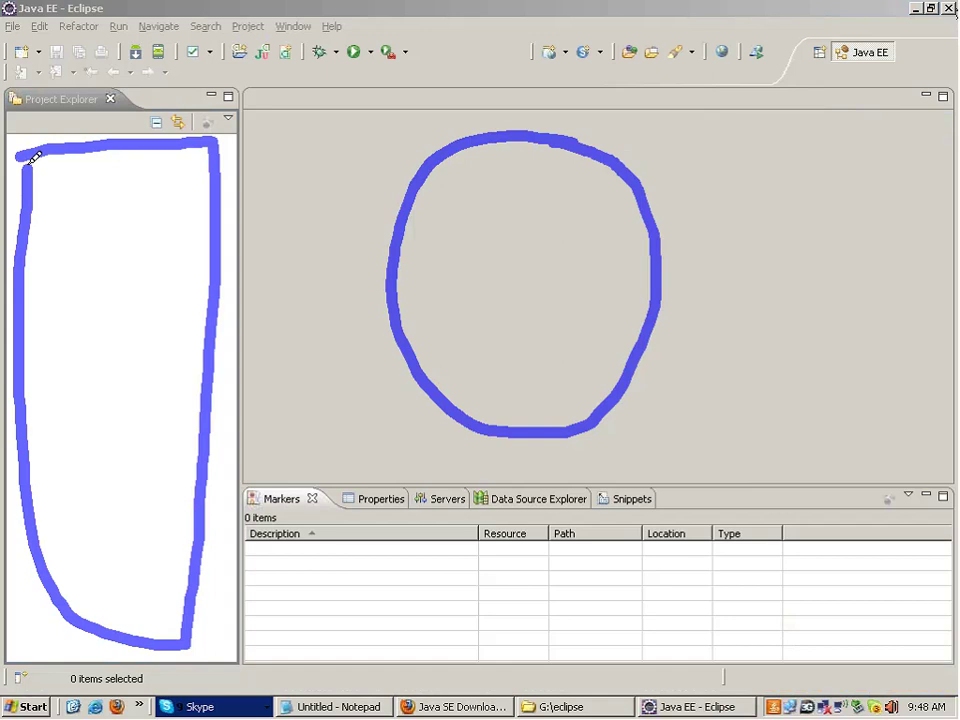
mouse_move(336, 537)
left_mouse_down()
mouse_move(612, 556)
mouse_move(735, 536)
mouse_move(649, 656)
mouse_move(388, 664)
mouse_move(328, 530)
mouse_move(345, 531)
left_mouse_up()
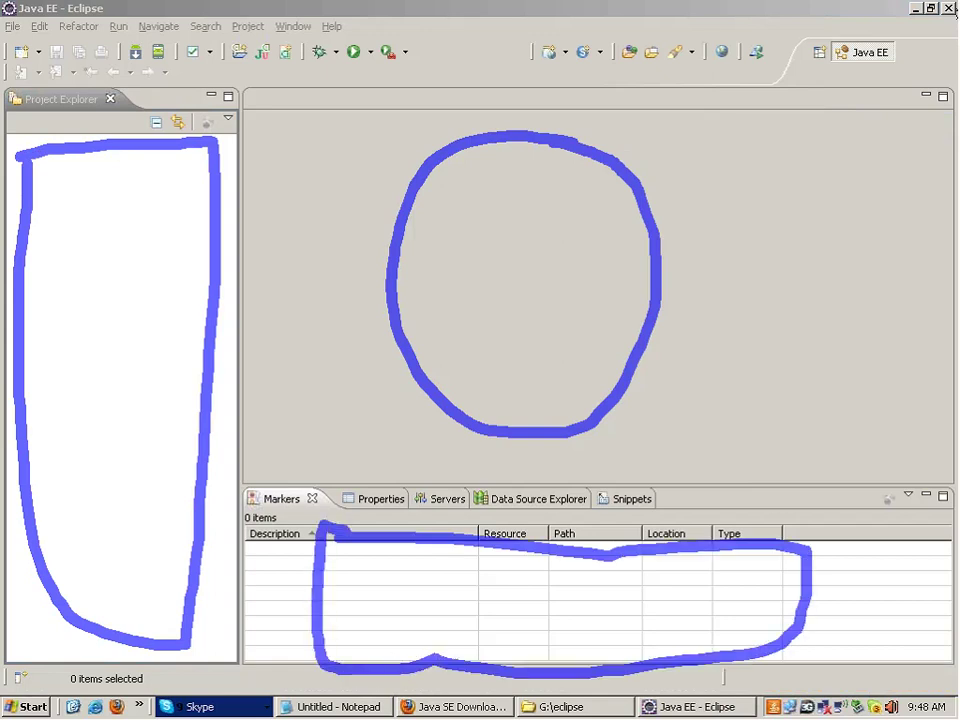
mouse_move(430, 548)
left_mouse_down()
mouse_move(428, 632)
mouse_move(476, 621)
left_mouse_up()
left_click_drag(538, 207, 533, 283)
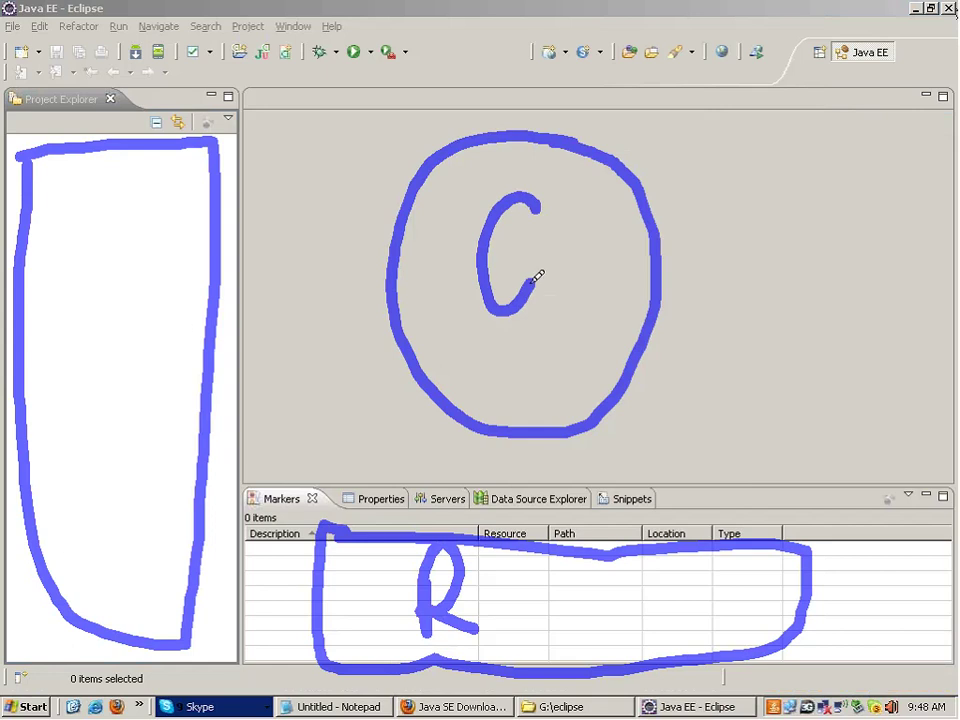
mouse_move(58, 265)
left_mouse_down()
mouse_move(85, 321)
mouse_move(82, 486)
mouse_move(103, 231)
left_mouse_up()
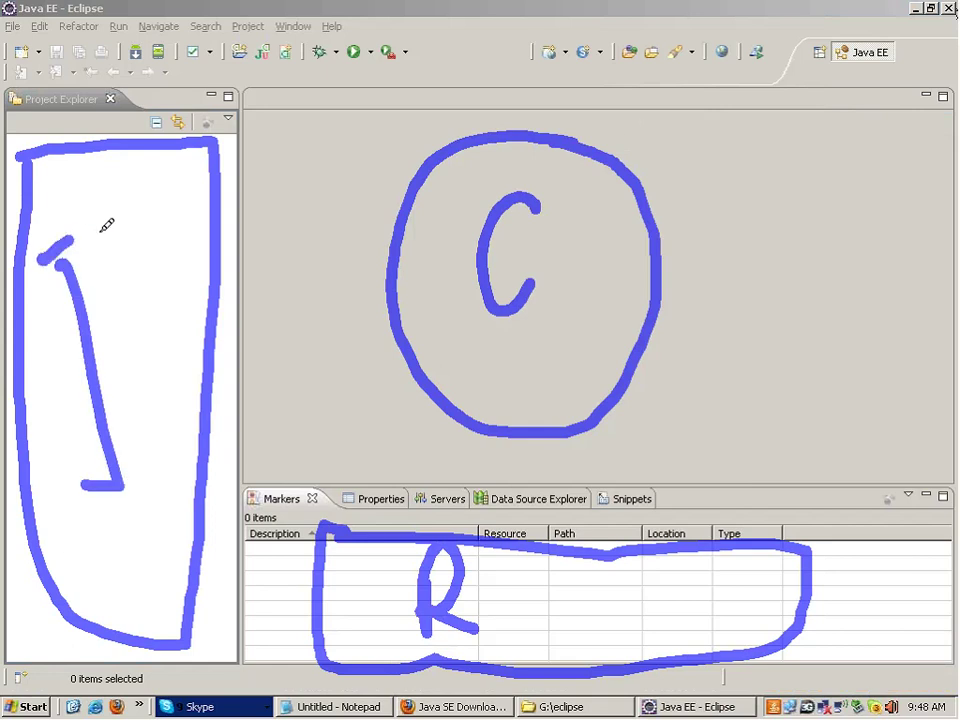
key("Escape")
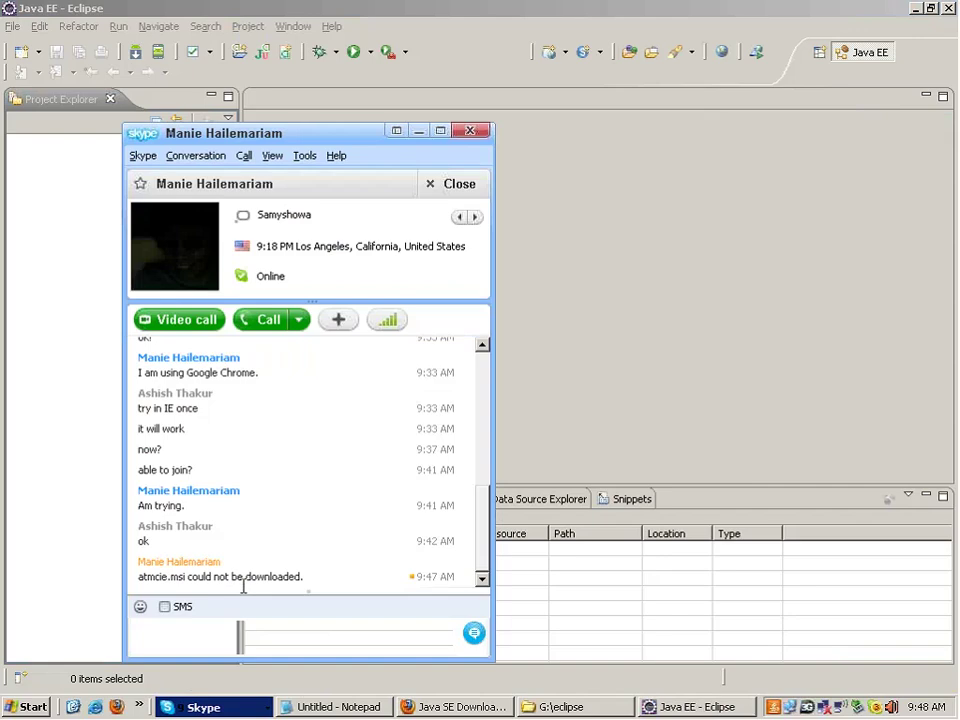
Step: Send the trainee the chat messages "ok", "be online" and "i will contact you after training"
type("ok")
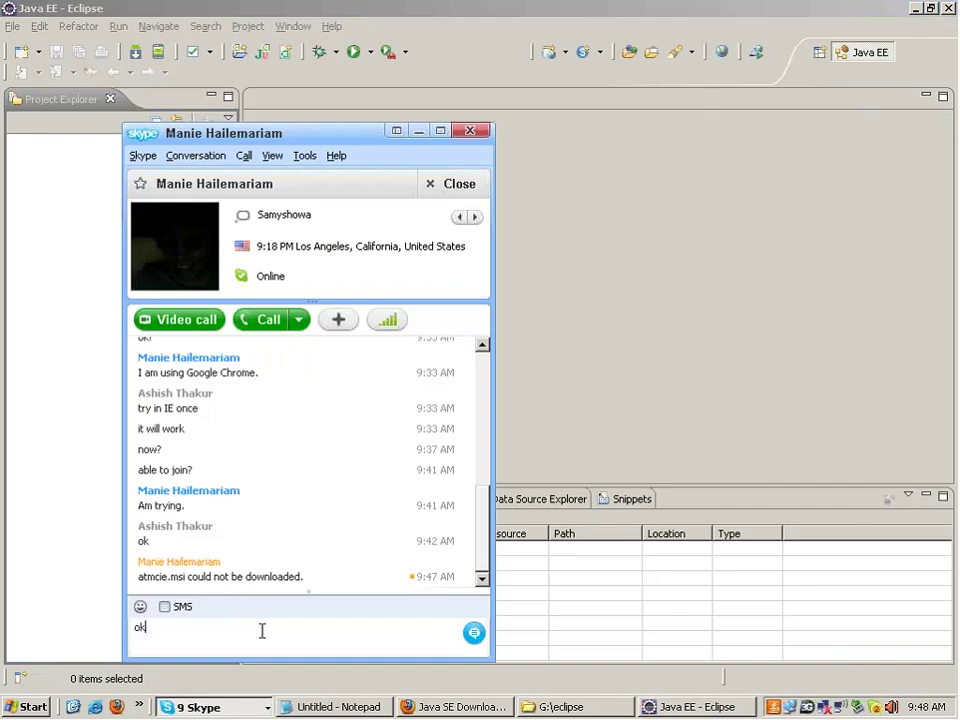
key("Return")
type("be online")
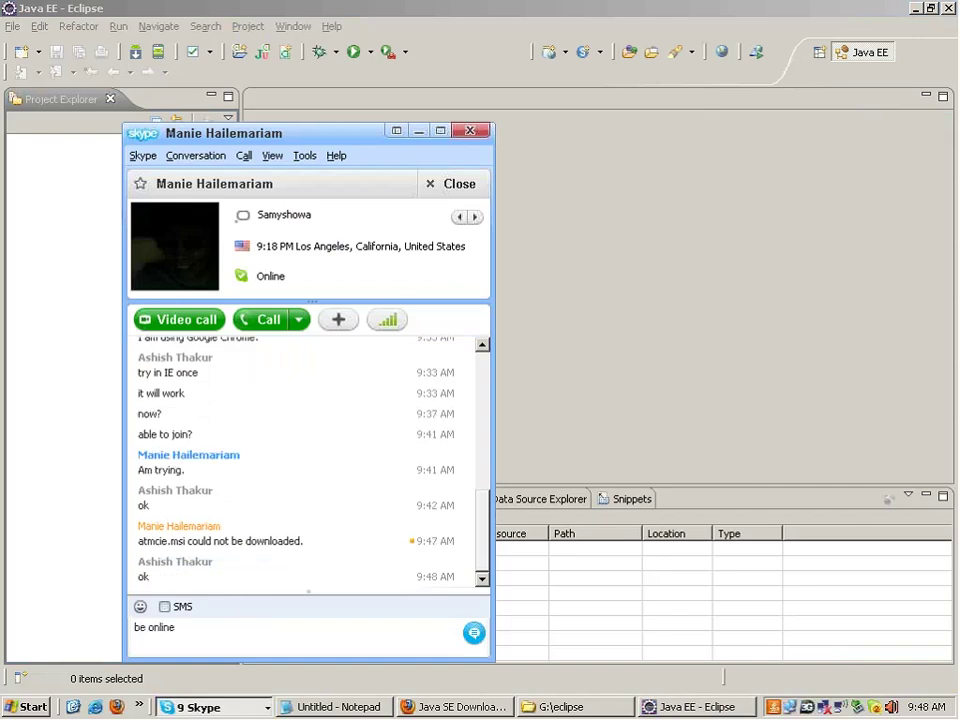
key("Return")
type("i will con")
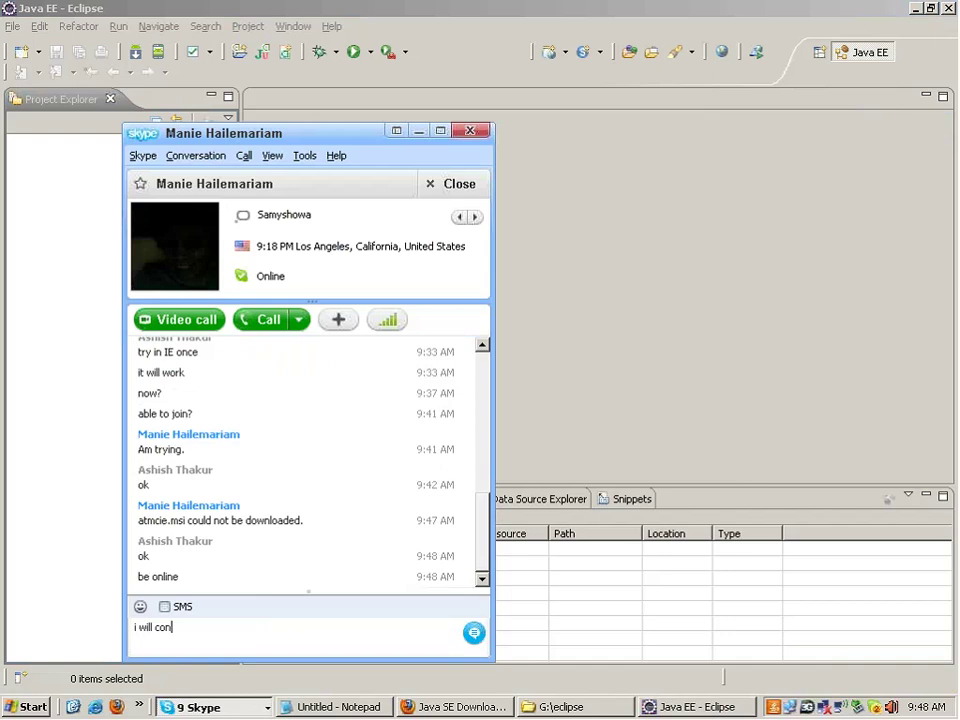
type("tact you after training")
key("Return")
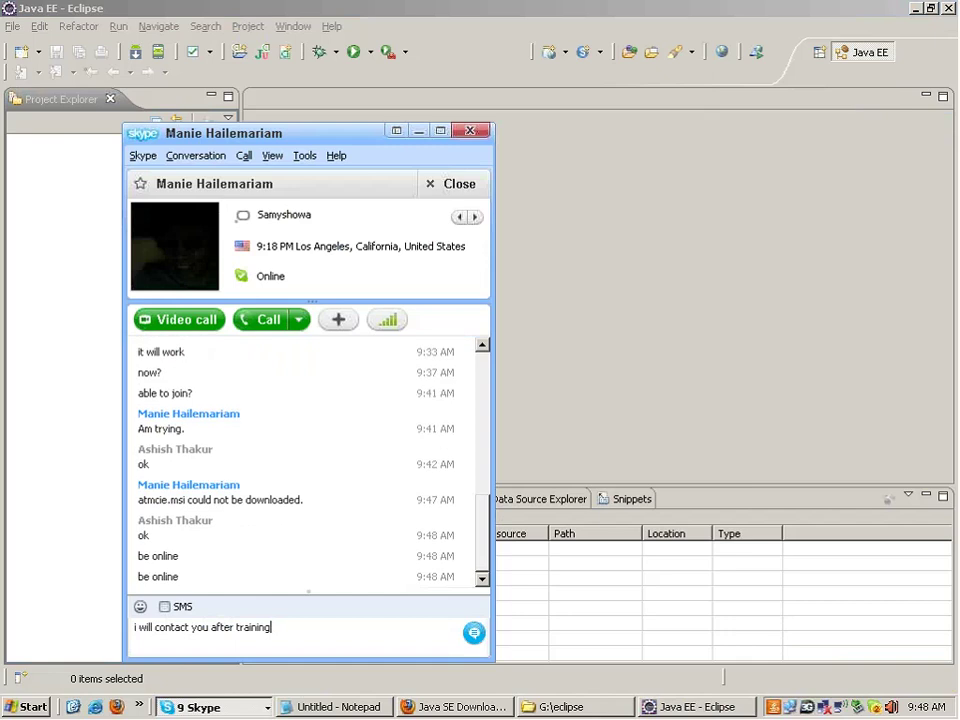
Step: Ask the trainee in the chat "is java installed", "latest version" and "?"
type("is java inst")
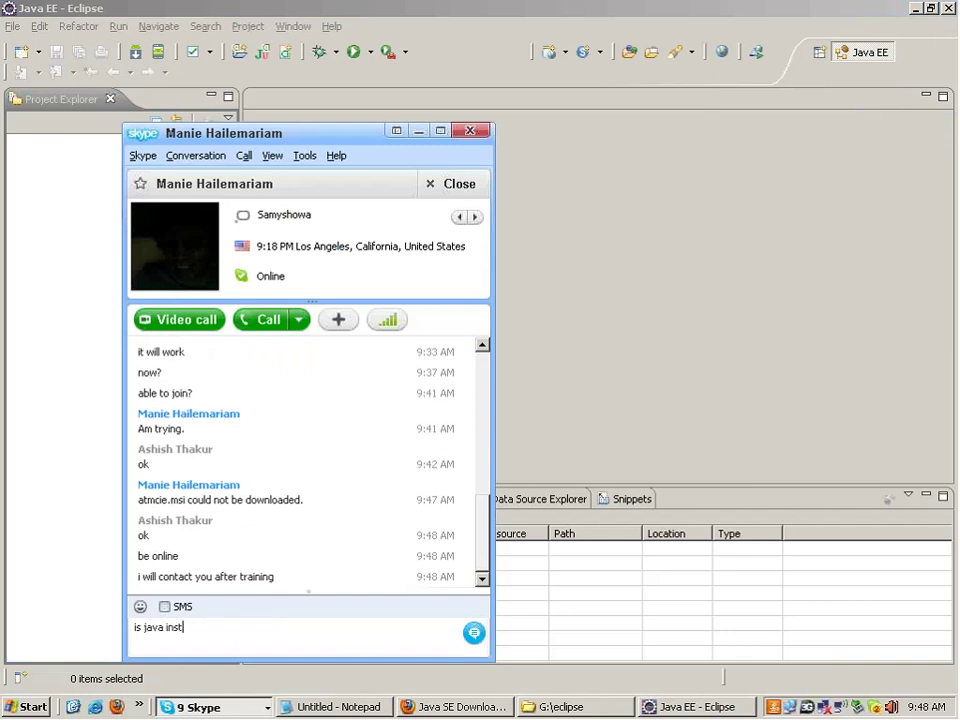
type("alled")
key("Return")
type("latest")
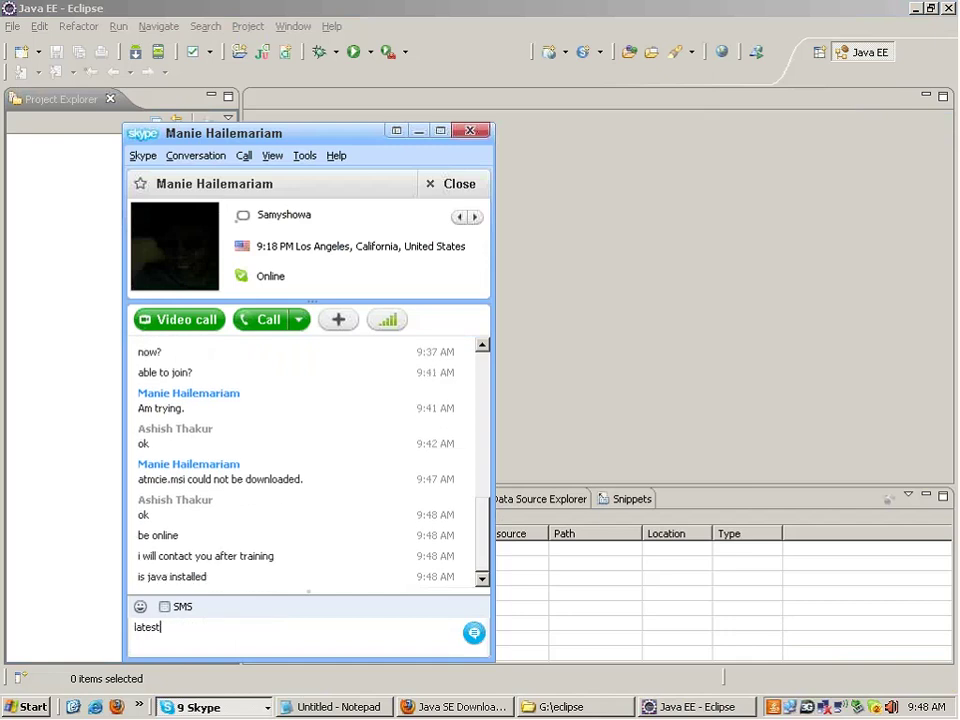
type(" vers")
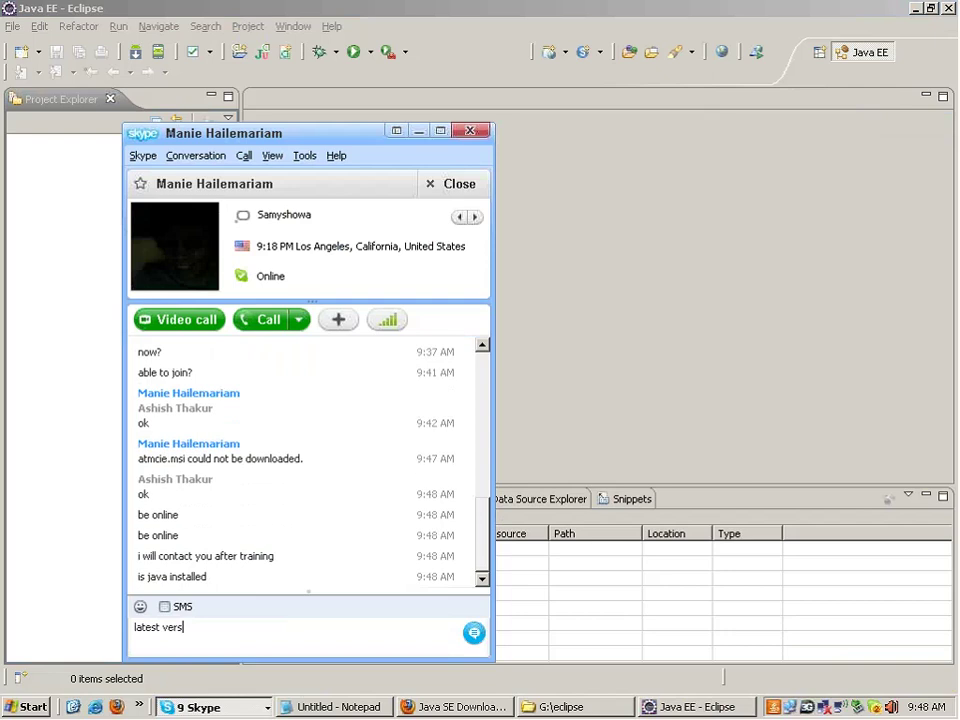
type("ion")
key("Return")
type("?")
key("Return")
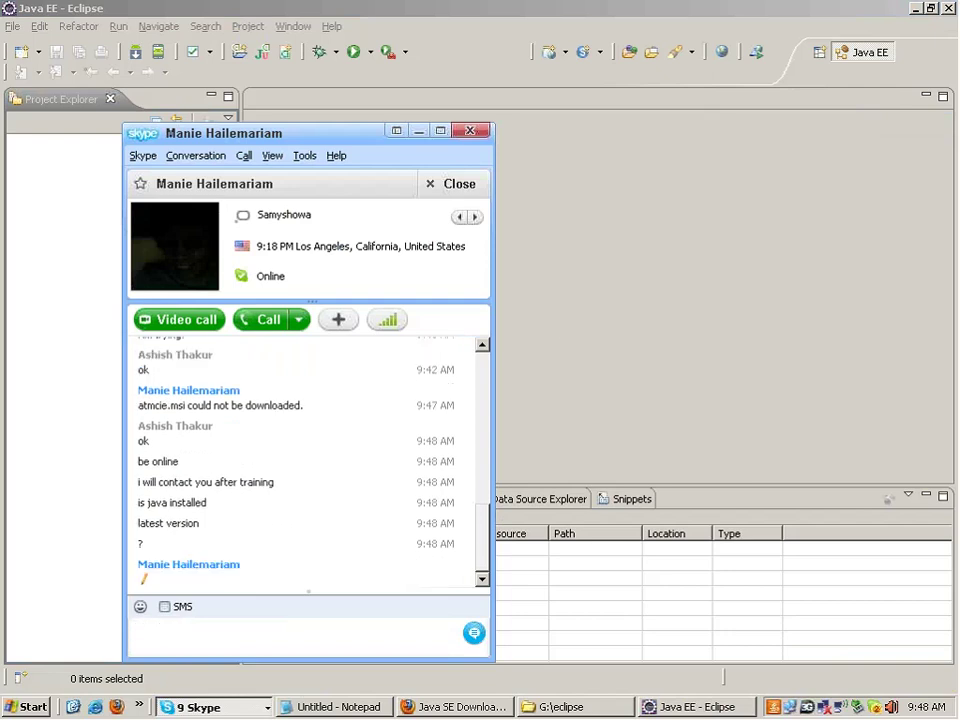
left_click(570, 327)
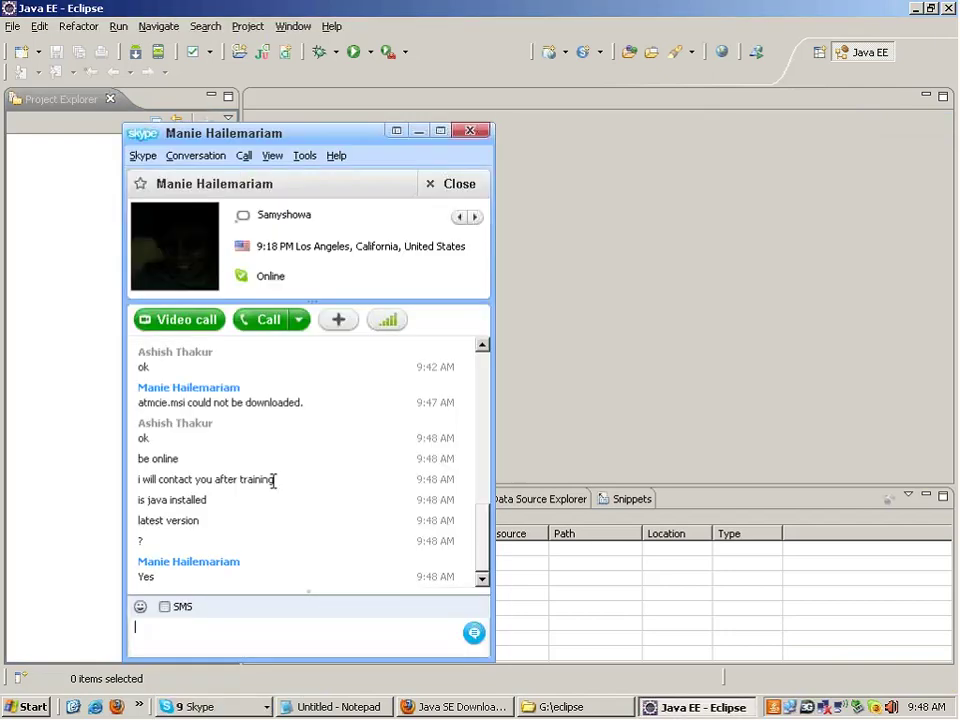
Step: Answer the trainee's reply with "ok" and "be online", and switch back to Eclipse
left_click(333, 621)
type("o")
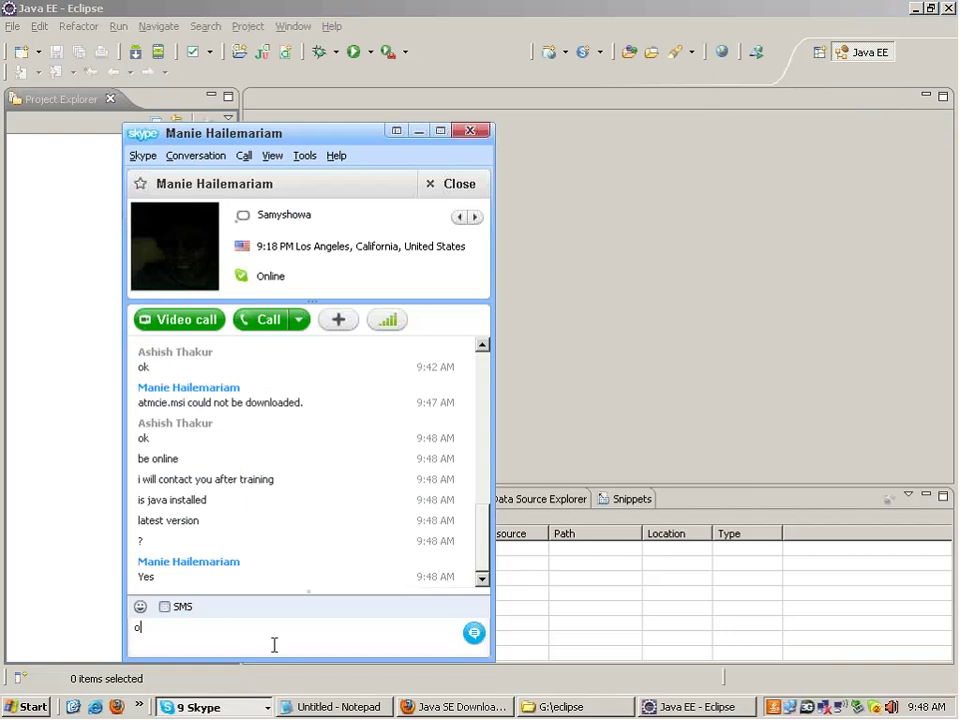
type("k")
key("Return")
type("be online")
key("Return")
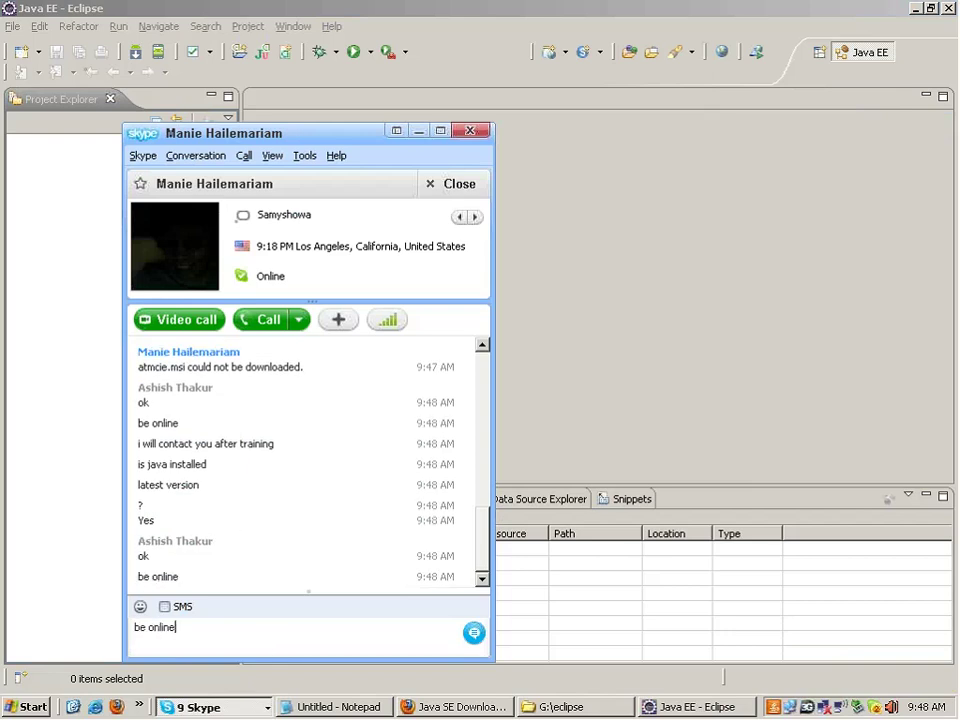
key("alt+Tab")
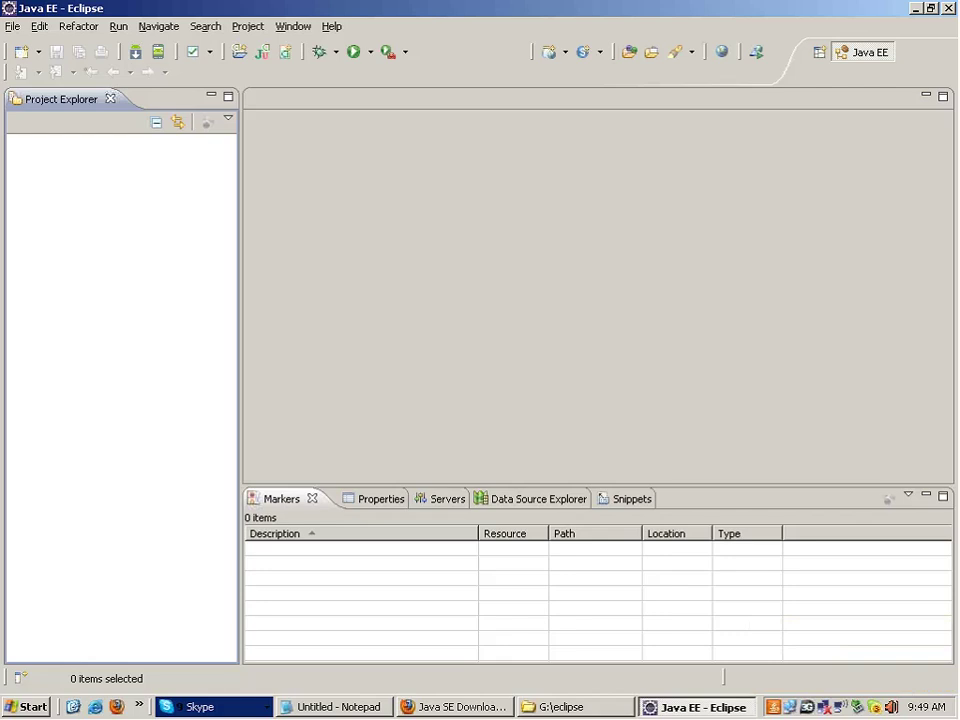
Step: Reopen the trainee's Skype chat, answer the latest message and return to the Eclipse Project Explorer
left_click(205, 706)
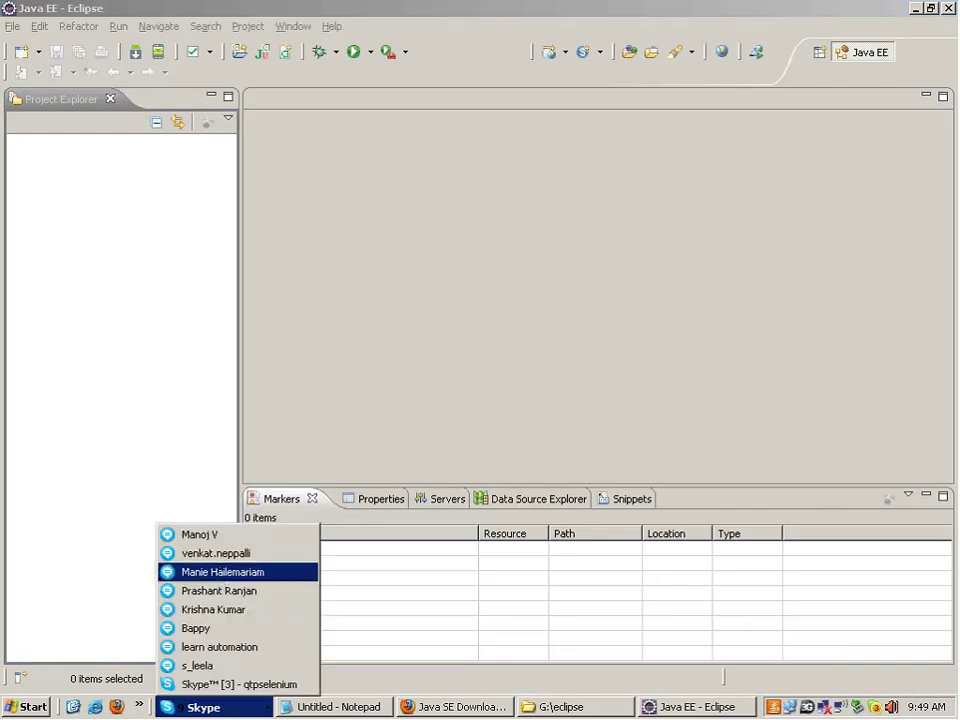
left_click(219, 576)
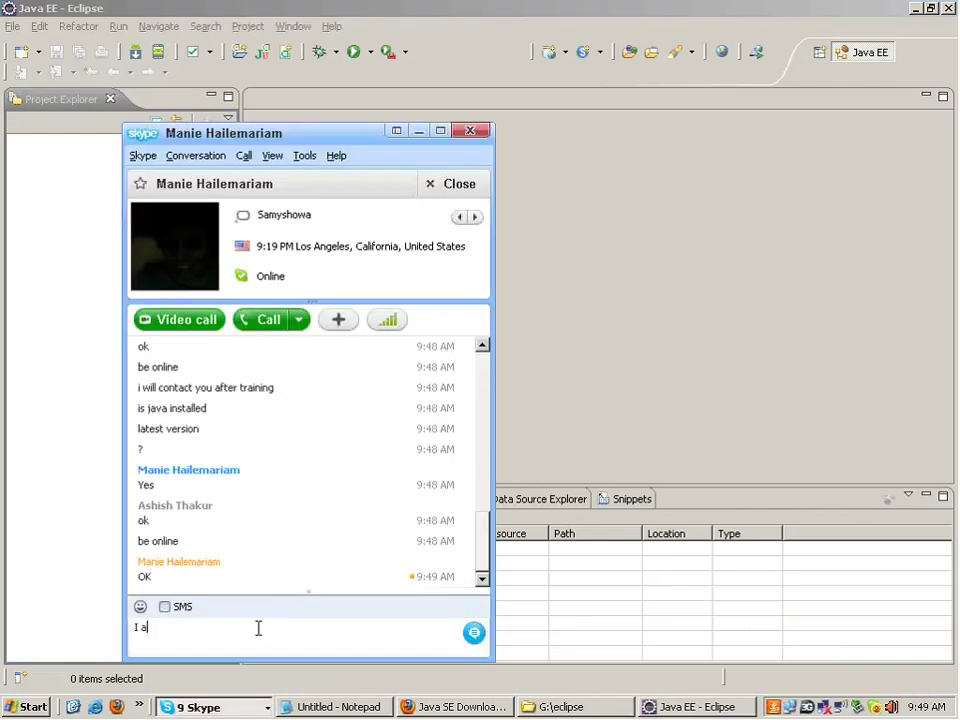
type("I am recording sessi")
key("ctrl+a")
type("OK")
key("Return")
left_click(58, 176)
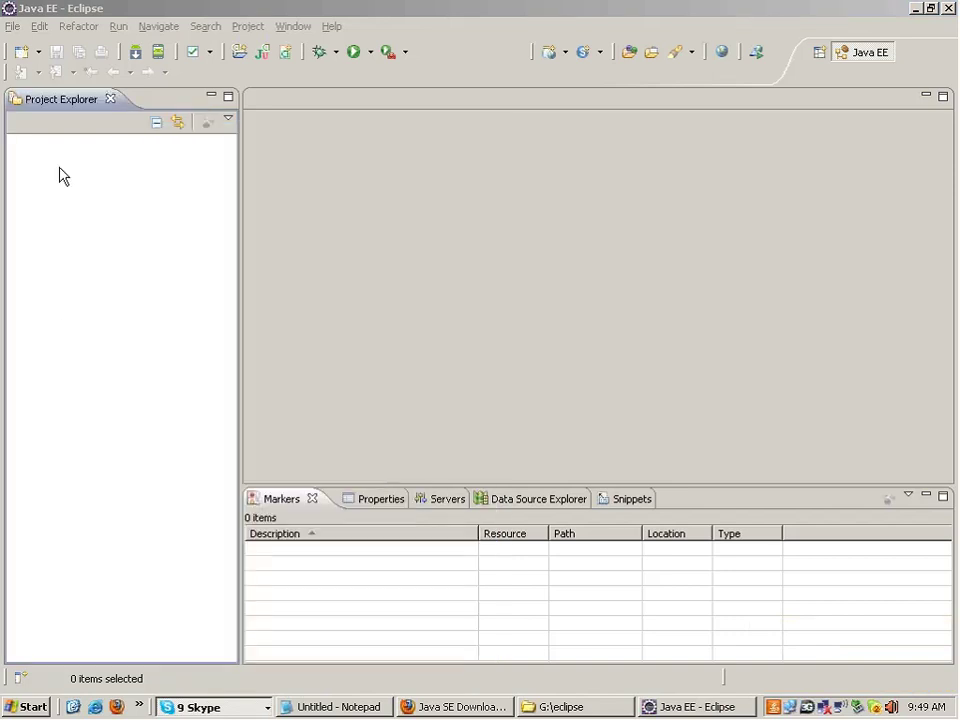
Step: Start a new Java Project from the Project Explorer using the Java category of the wizard list
right_click(58, 196)
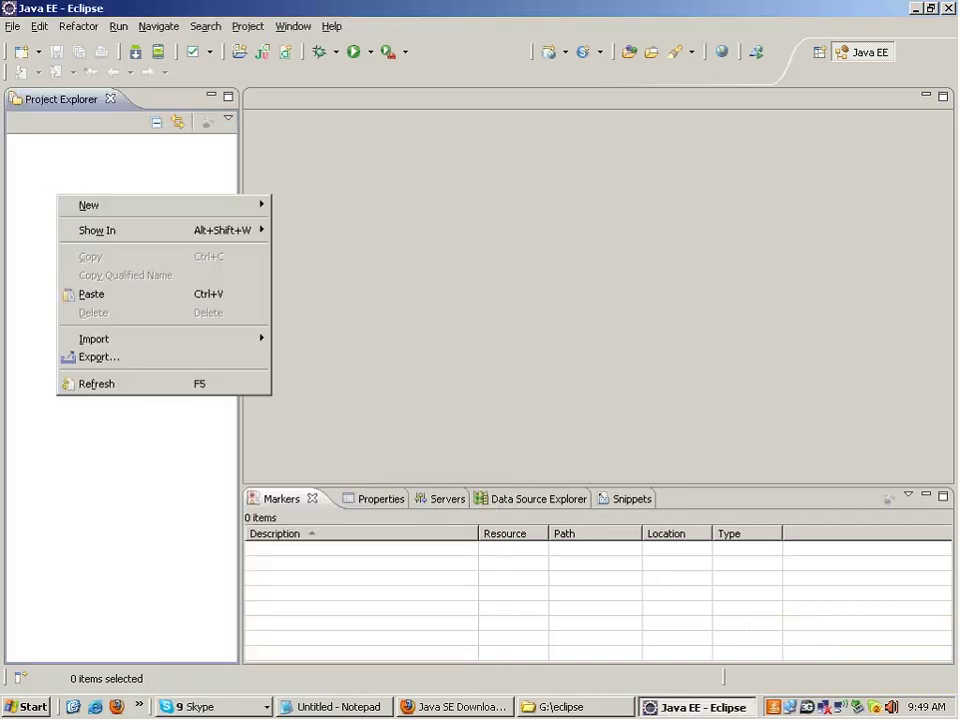
left_click(54, 155)
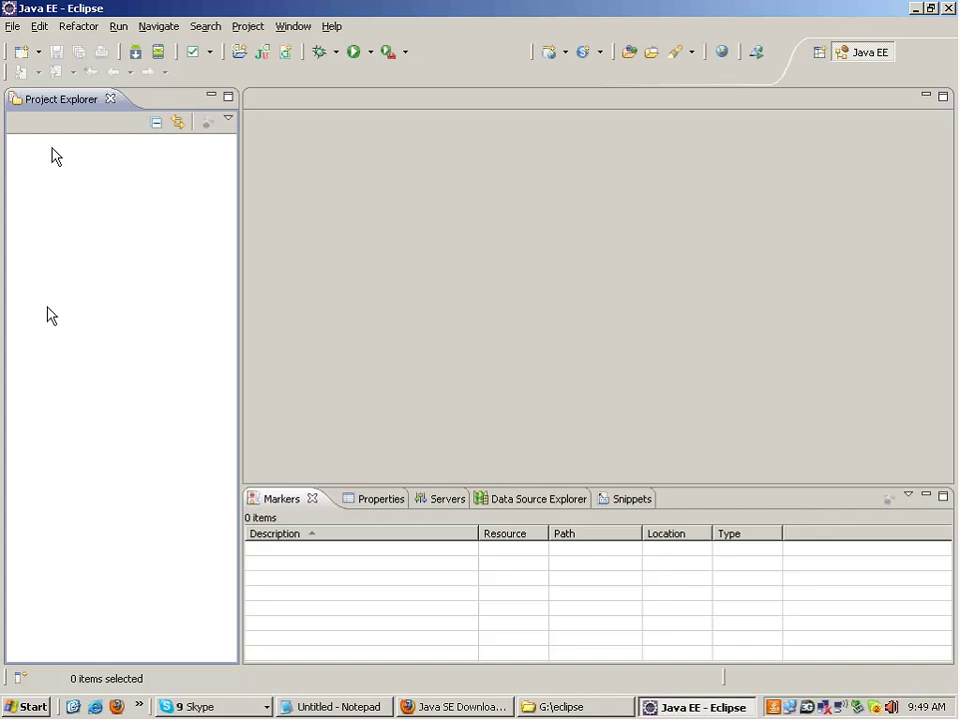
right_click(51, 195)
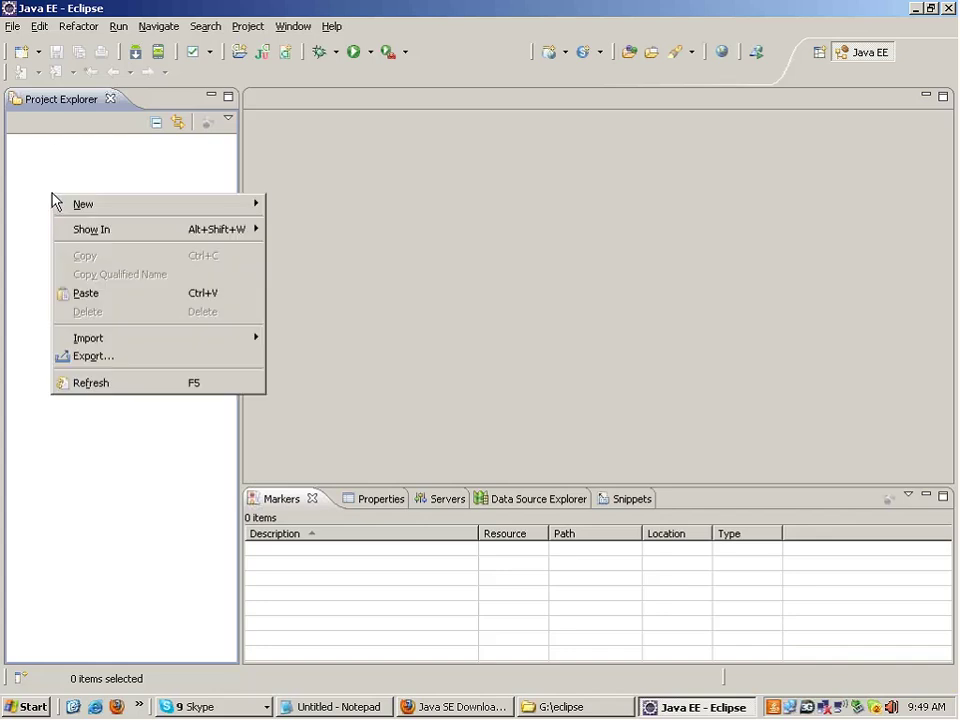
mouse_move(94, 208)
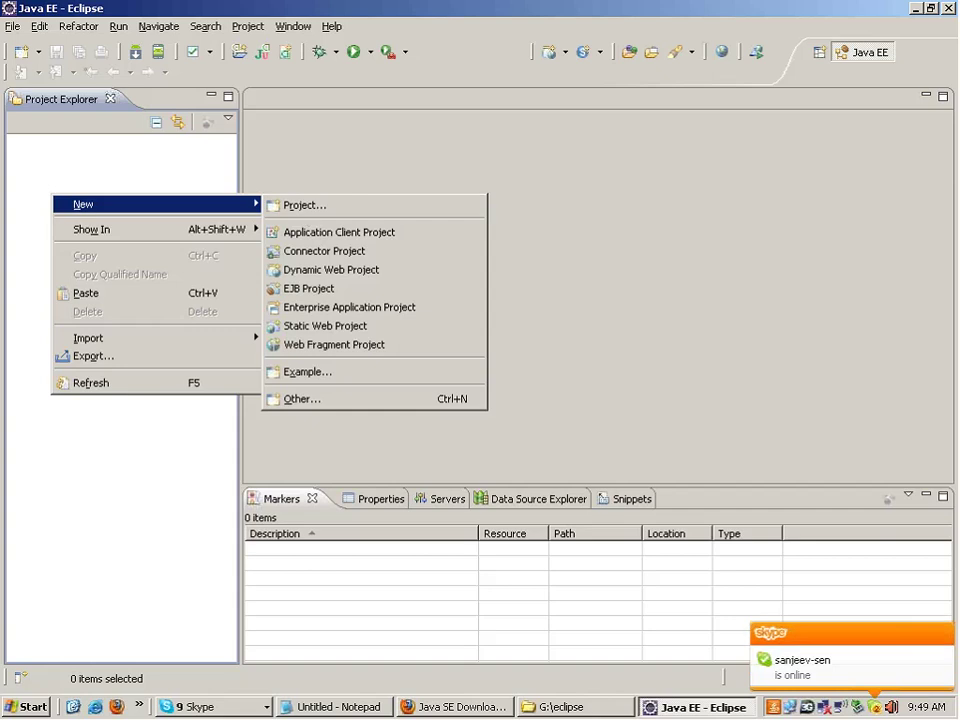
left_click(302, 398)
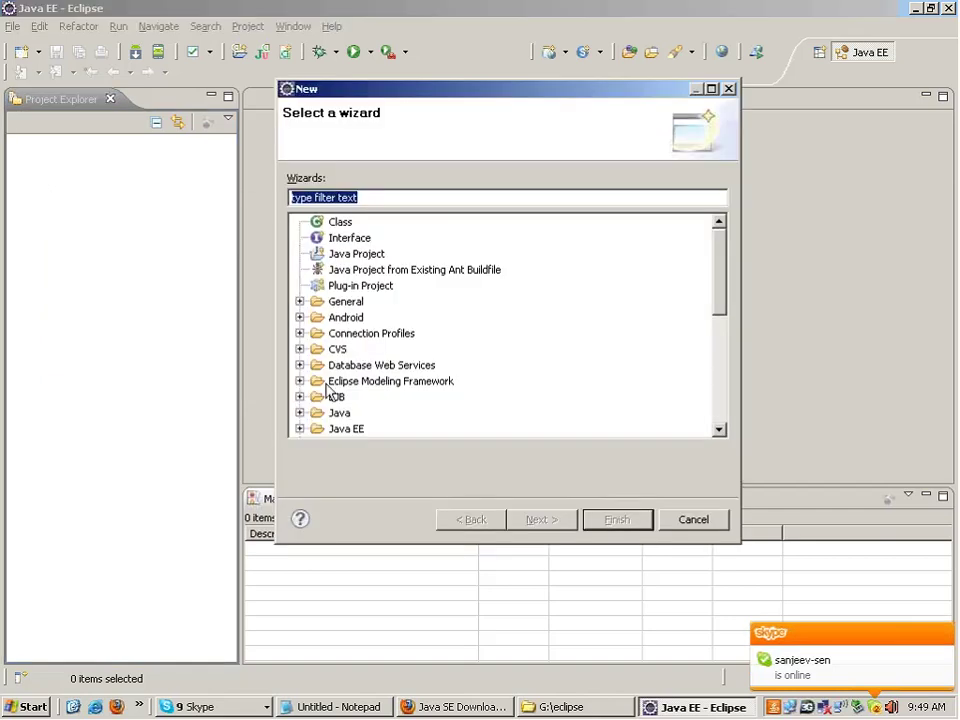
left_click(311, 413)
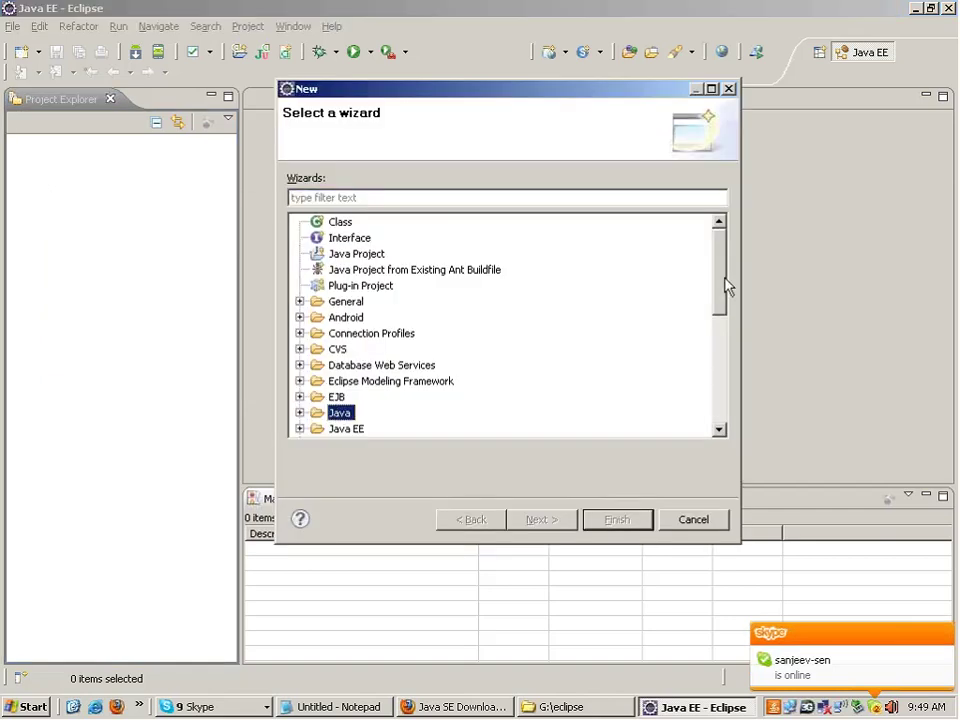
scroll(724, 285, "down", 1)
left_click(300, 333)
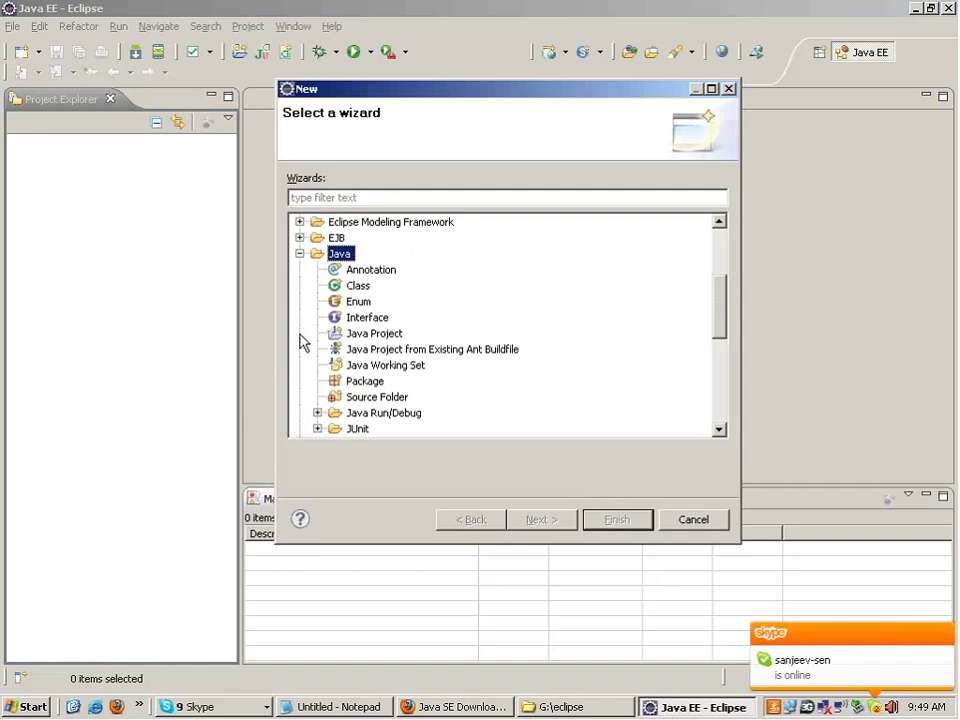
left_click(368, 334)
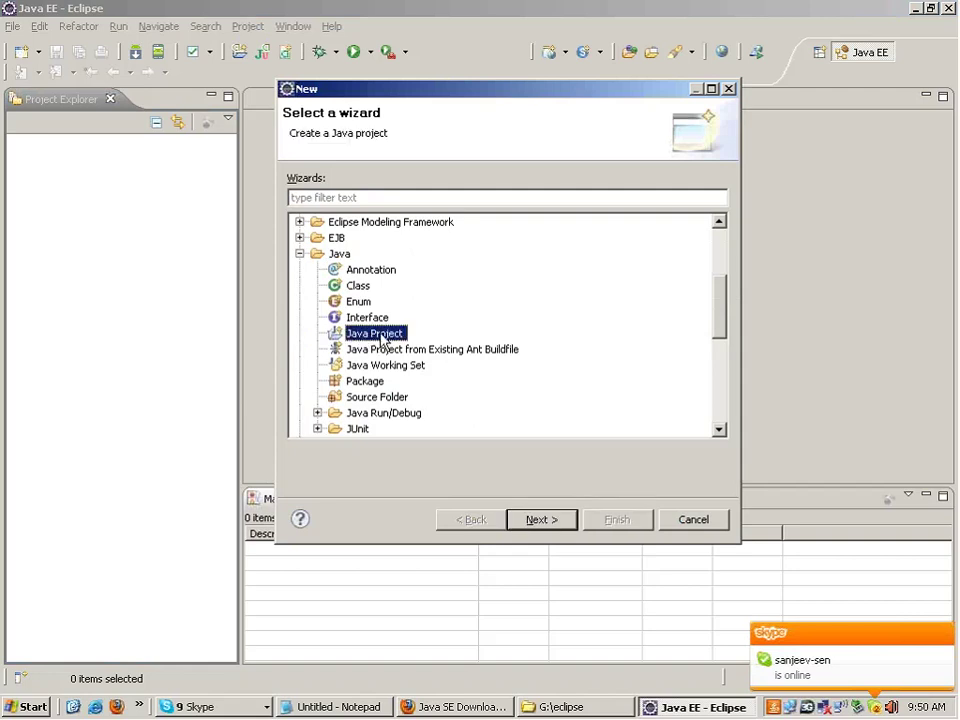
left_click(560, 524)
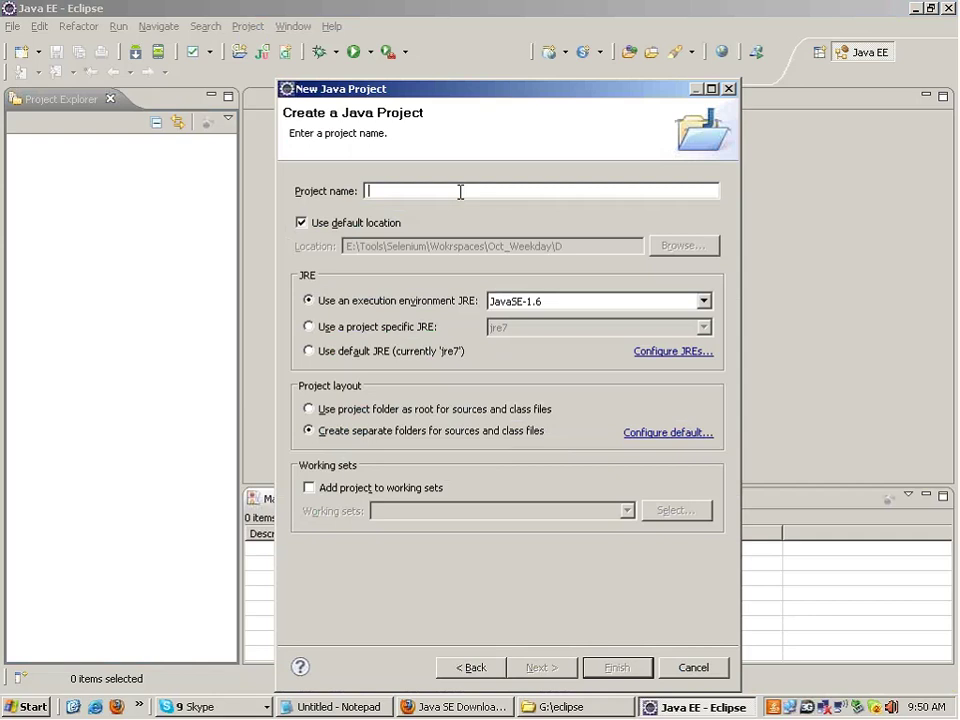
Step: Name the project Day1 and create it in the default location with the default Java settings
type("Day")
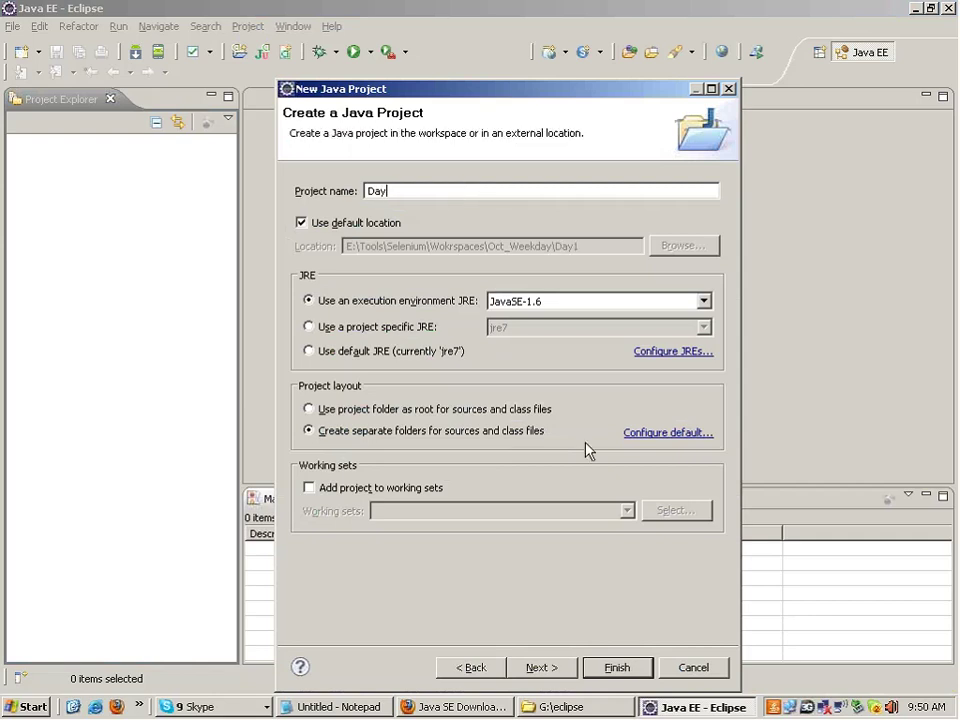
type("1")
left_click(552, 667)
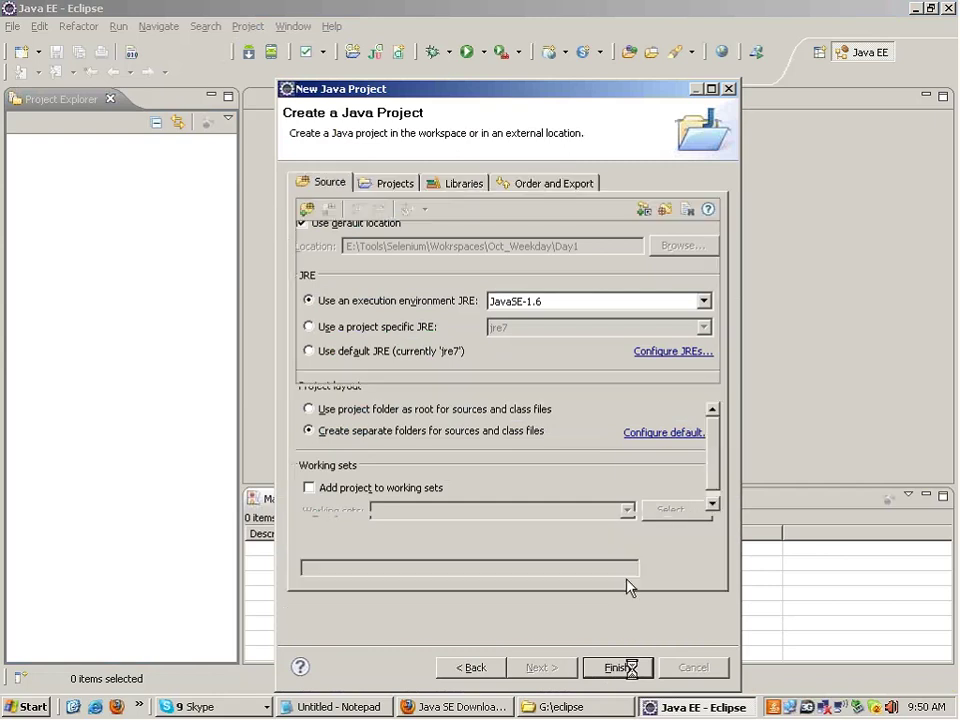
left_click(618, 669)
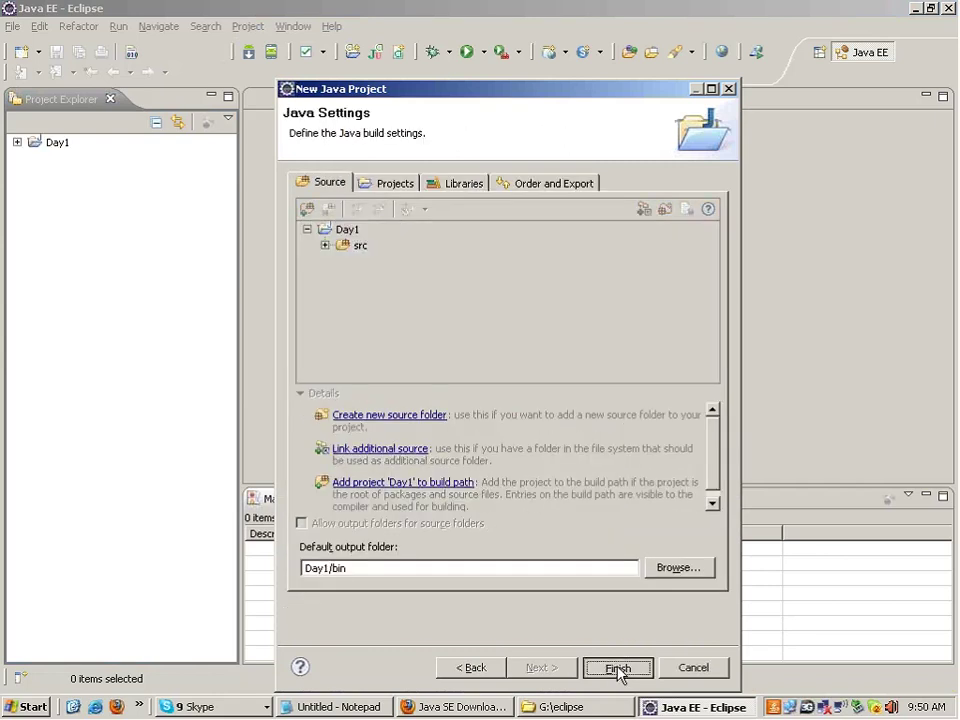
Step: Accept the switch to the Java perspective and close its Task List and Outline views
left_click(576, 380)
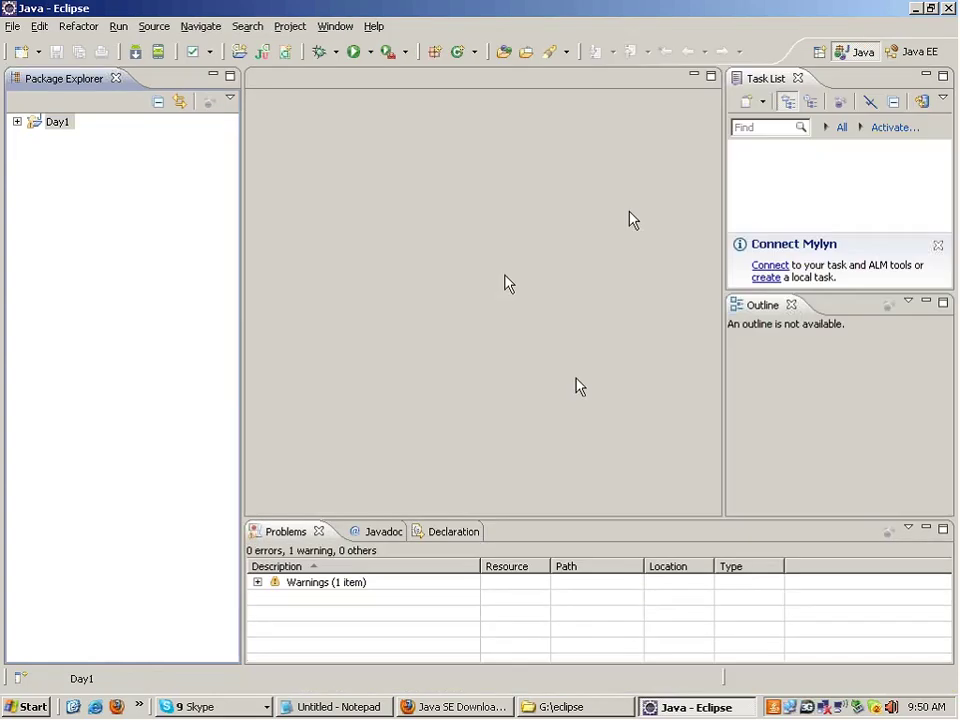
left_click(797, 78)
left_click(842, 79)
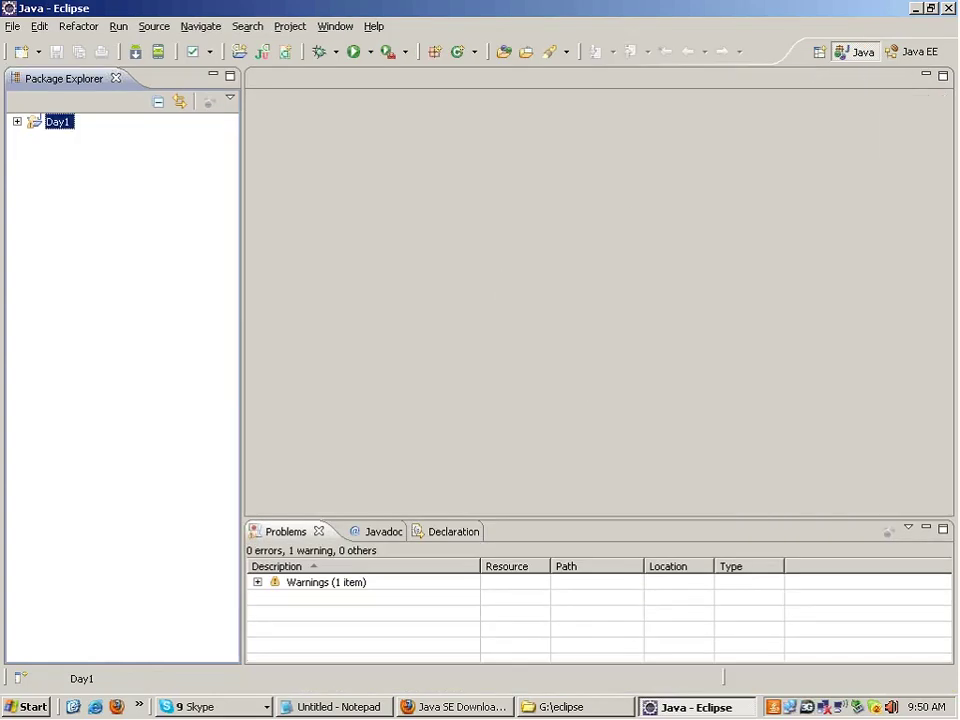
Step: Expand the Day1 project and examine its src folder and JRE System Library entries
left_click(16, 121)
left_click(66, 140)
left_click(68, 153)
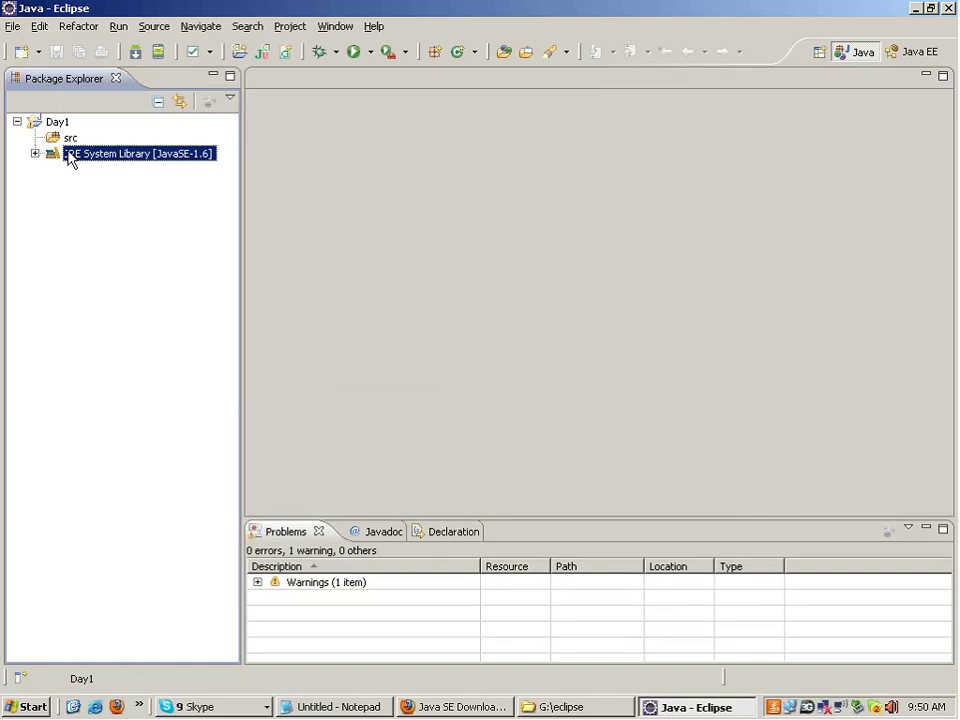
left_click(60, 138)
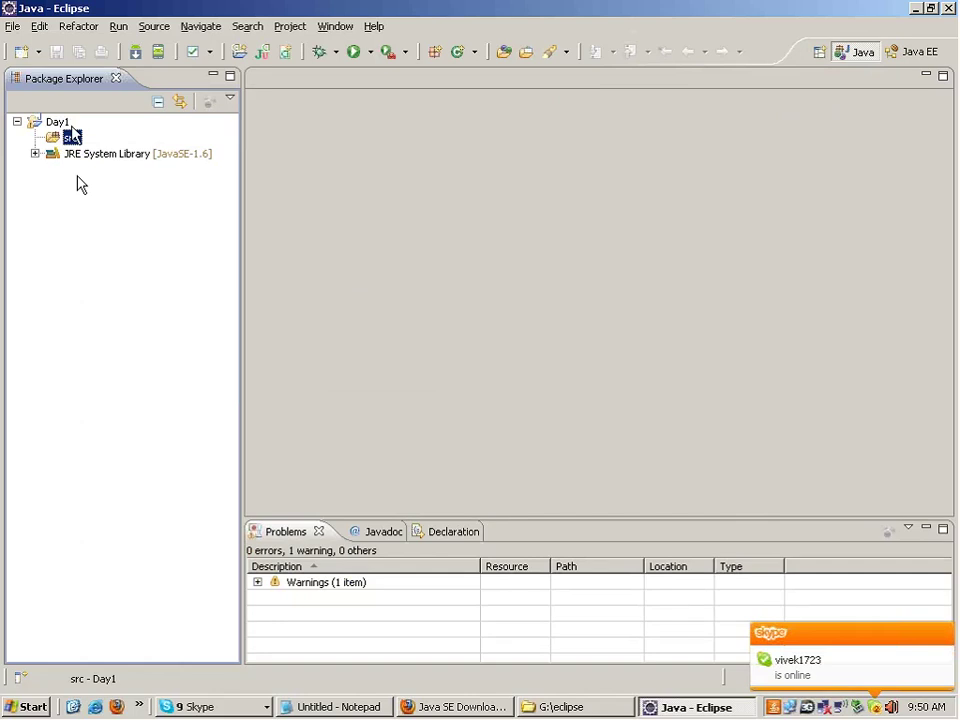
left_click(69, 156)
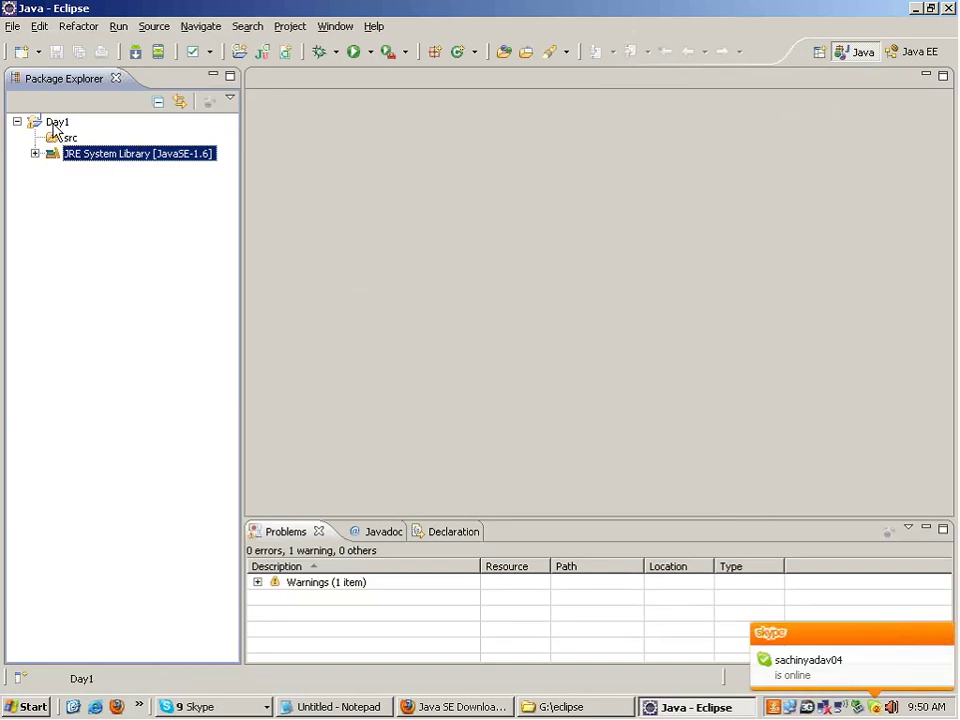
Step: Copy the workspace path E:\Tools\Selenium\Wokrspaces\Oct_Weekday\ from the Day1 project's location property and close the properties
left_click(48, 122)
right_click(46, 123)
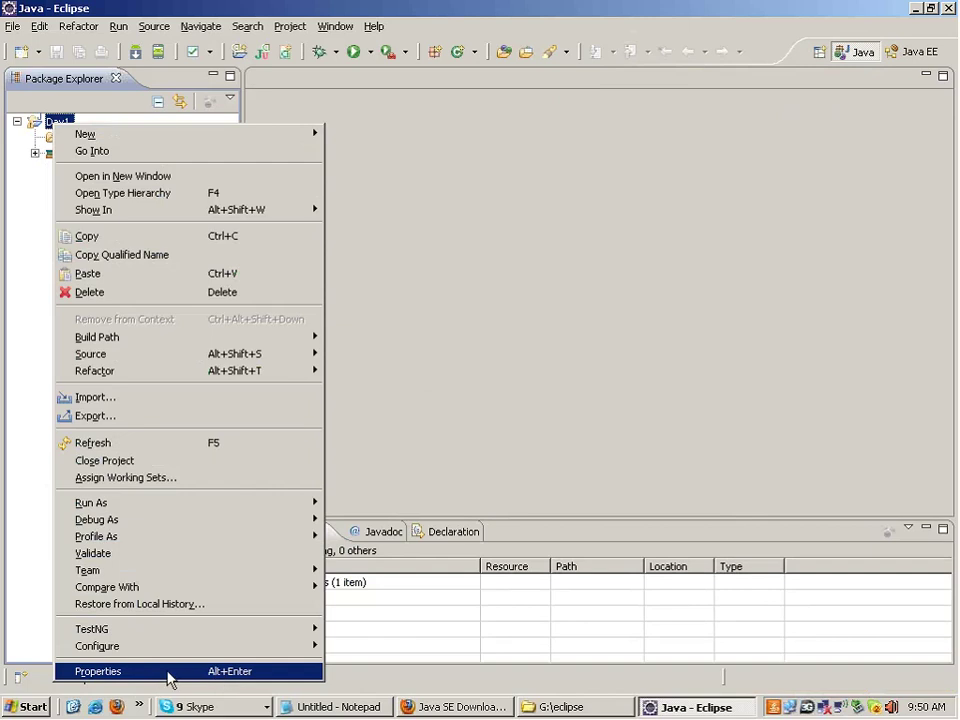
left_click(217, 672)
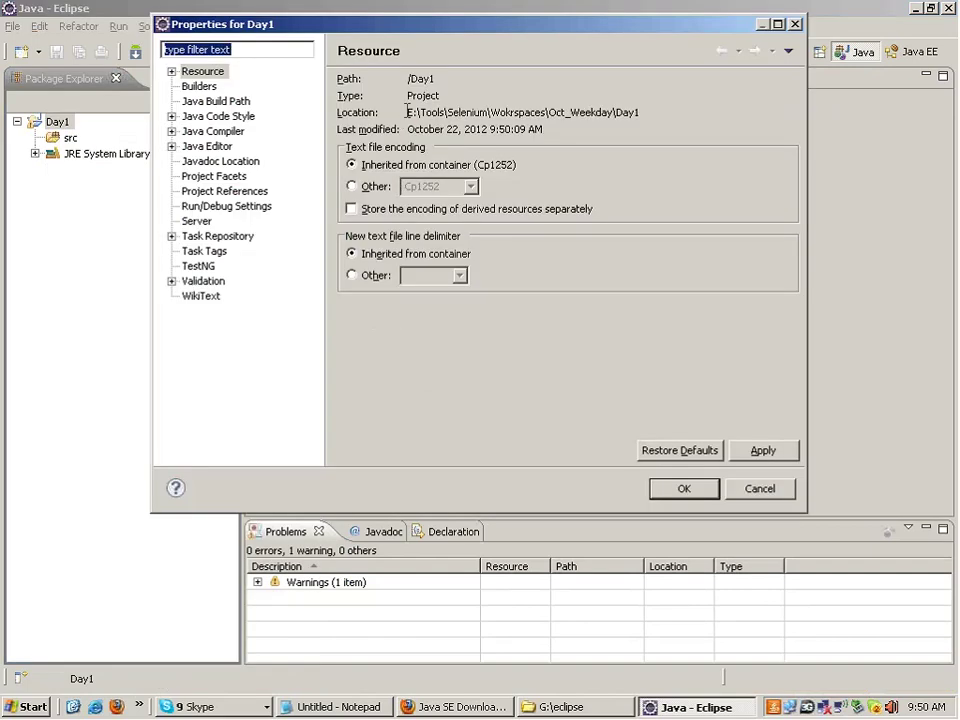
left_click_drag(407, 112, 616, 113)
right_click(529, 113)
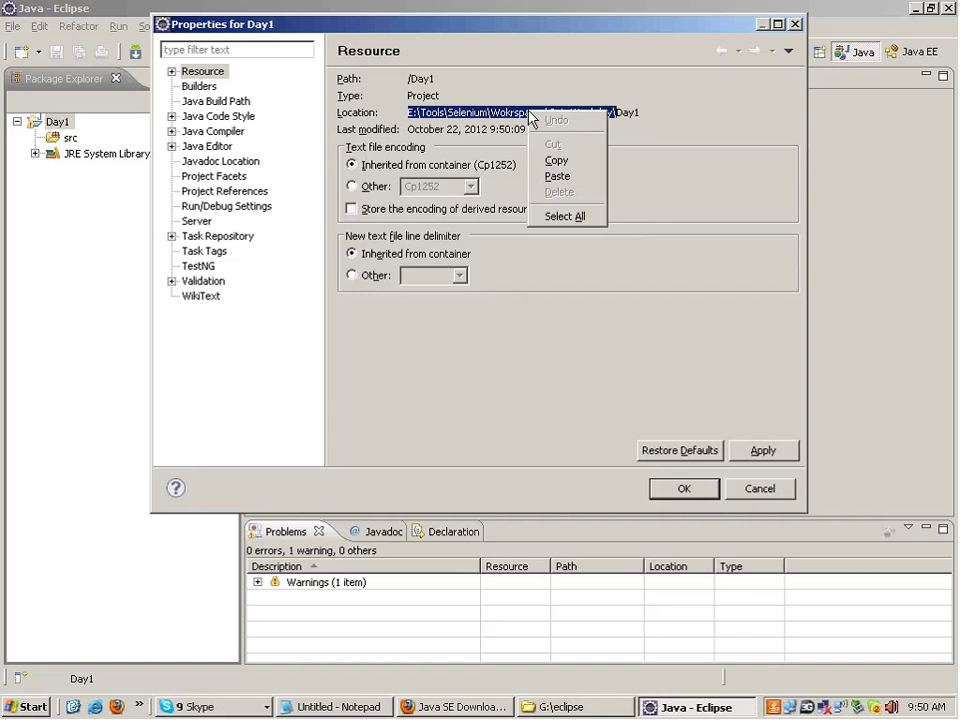
left_click(554, 160)
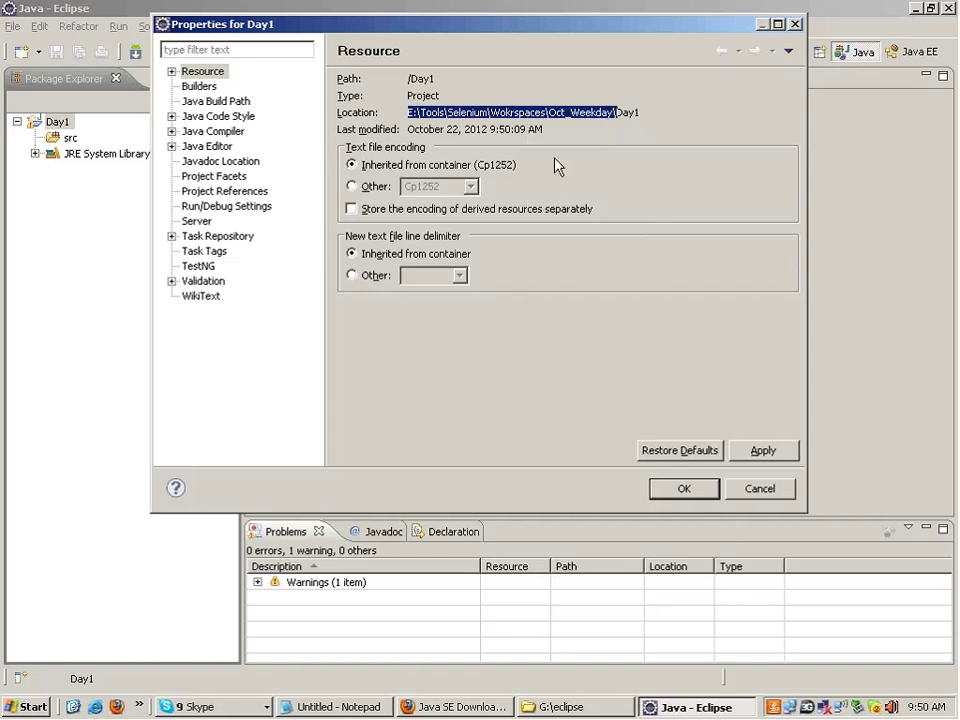
left_click(782, 488)
Step: Open the copied Oct_Weekday workspace path as a folder in Windows Explorer through the Run dialog
key("super")
left_click(255, 550)
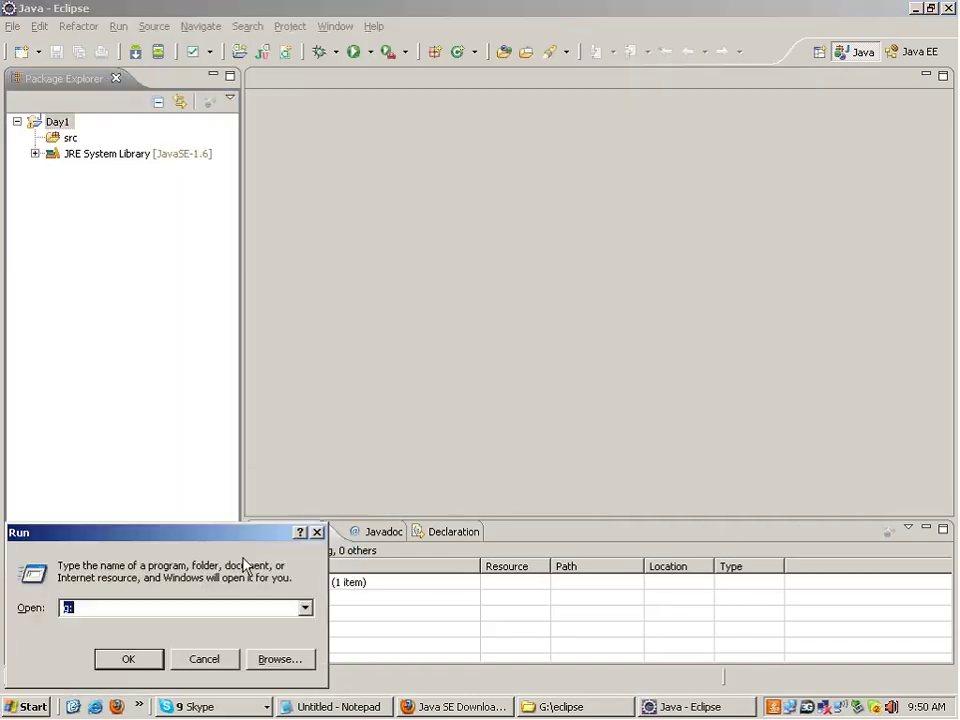
key("ctrl+v")
key("Return")
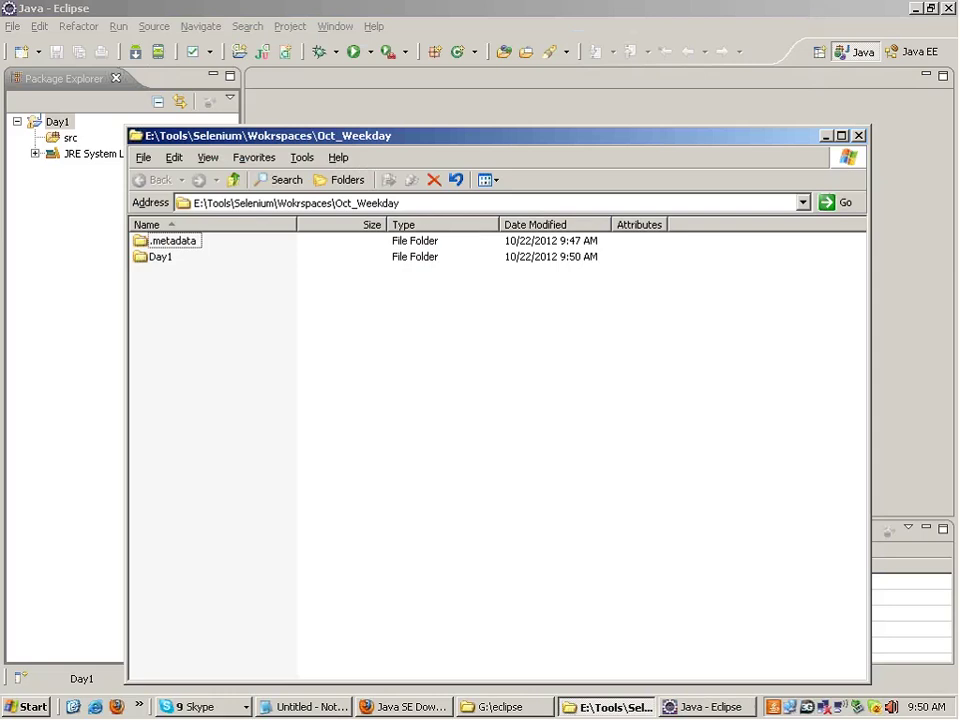
Step: Open the Day1 folder on disk and examine its subfolders and project files, including src and .project
left_click(166, 262)
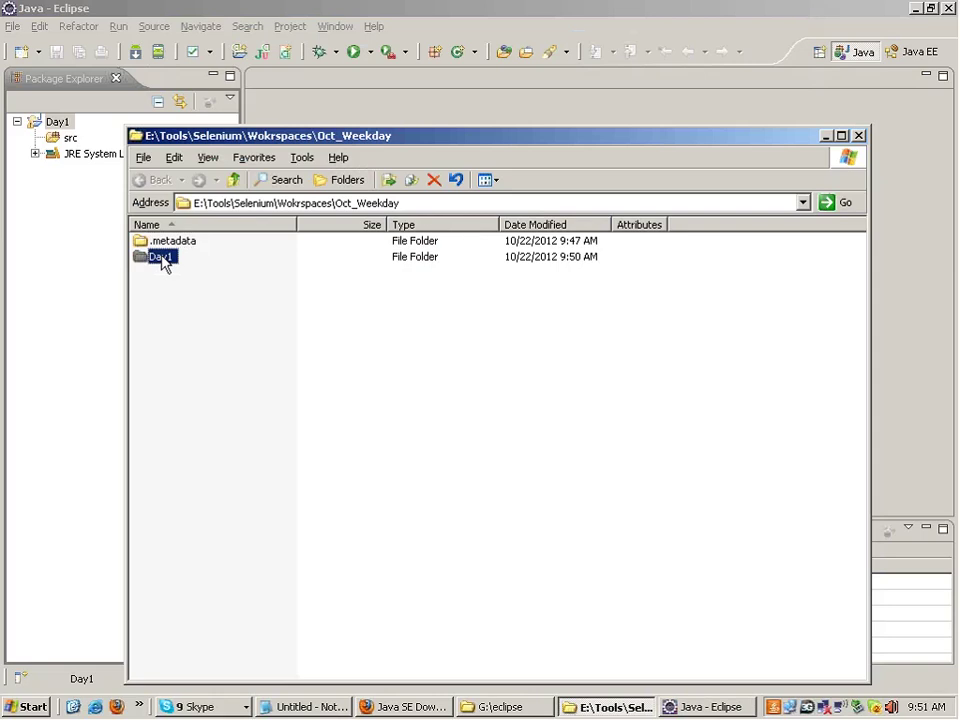
double_click(164, 262)
left_click(155, 273)
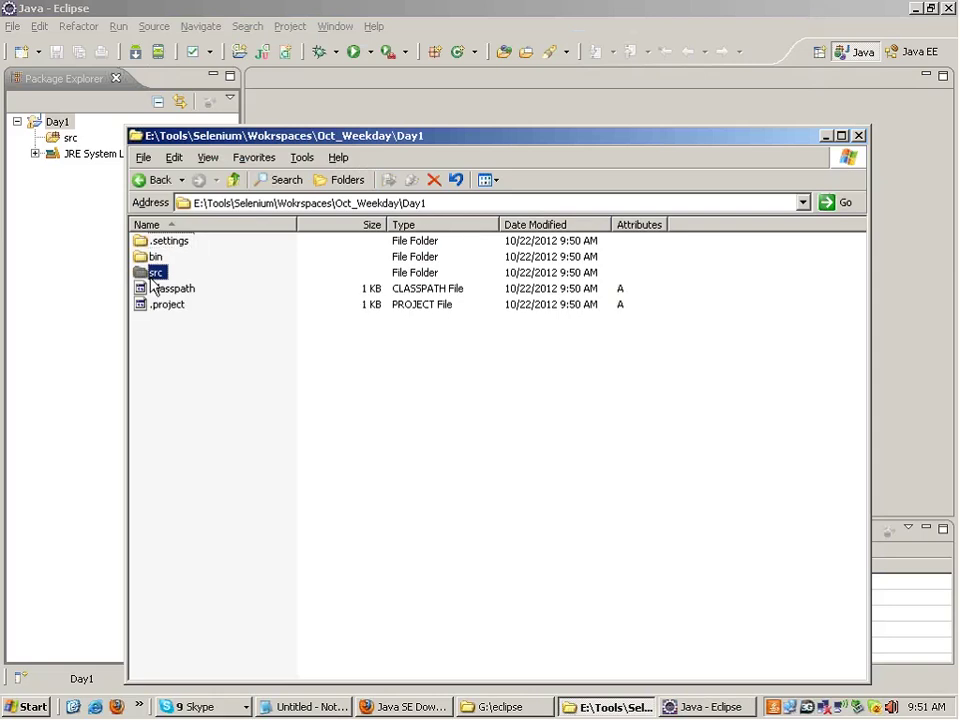
left_click_drag(199, 343, 160, 250)
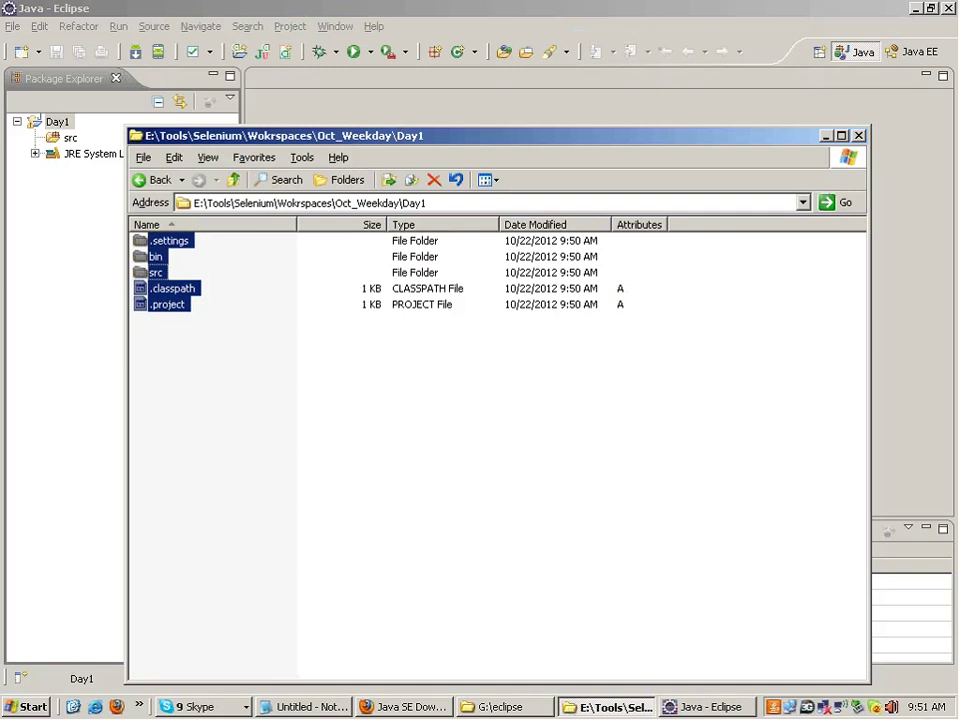
left_click(179, 329)
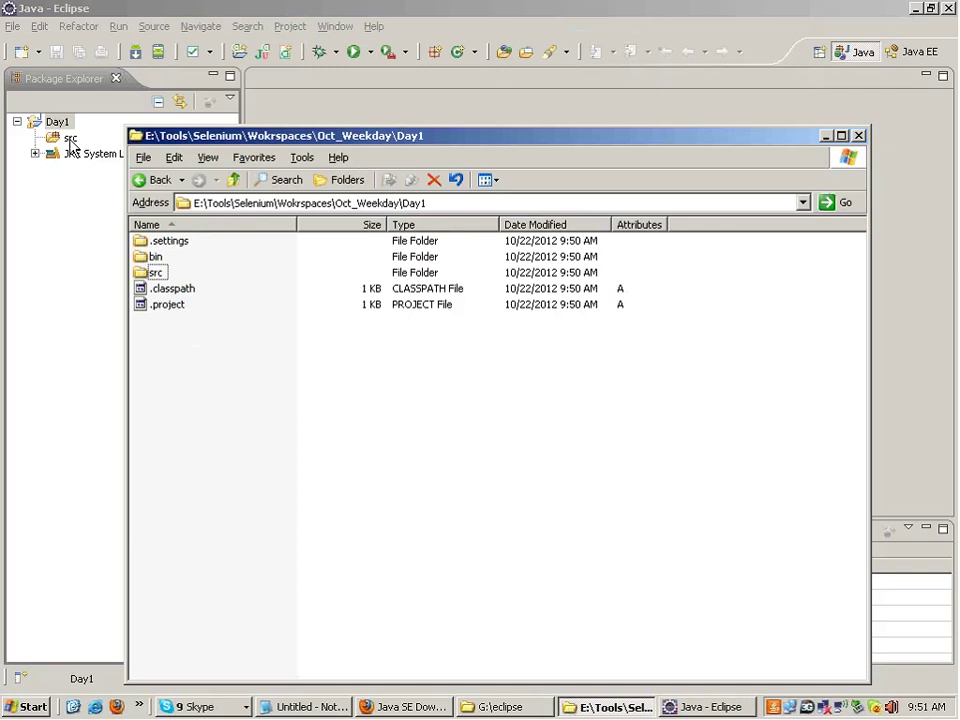
left_click(165, 305)
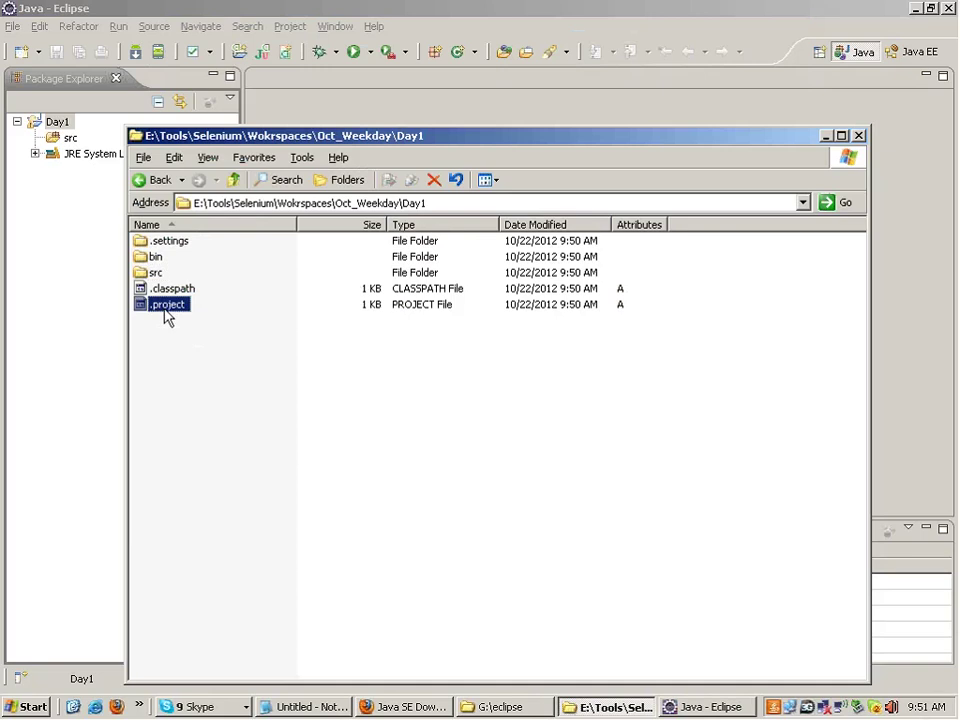
left_click(170, 309)
key("Escape")
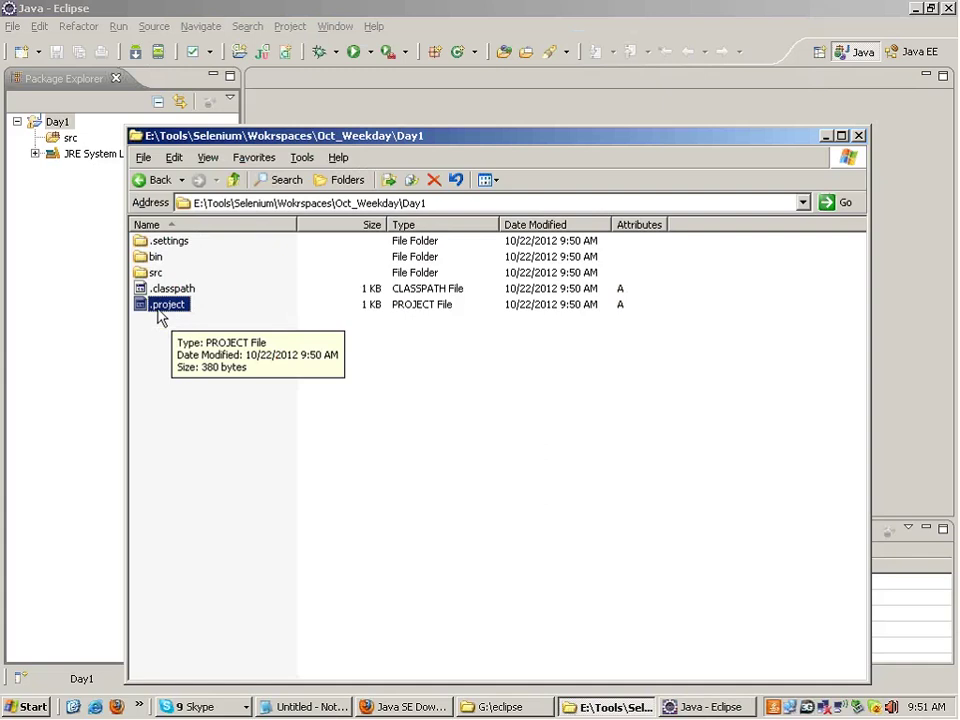
Step: Back in Eclipse, create a public class named Sample_Java in Day1's src folder, including the public static void main stub
left_click(104, 297)
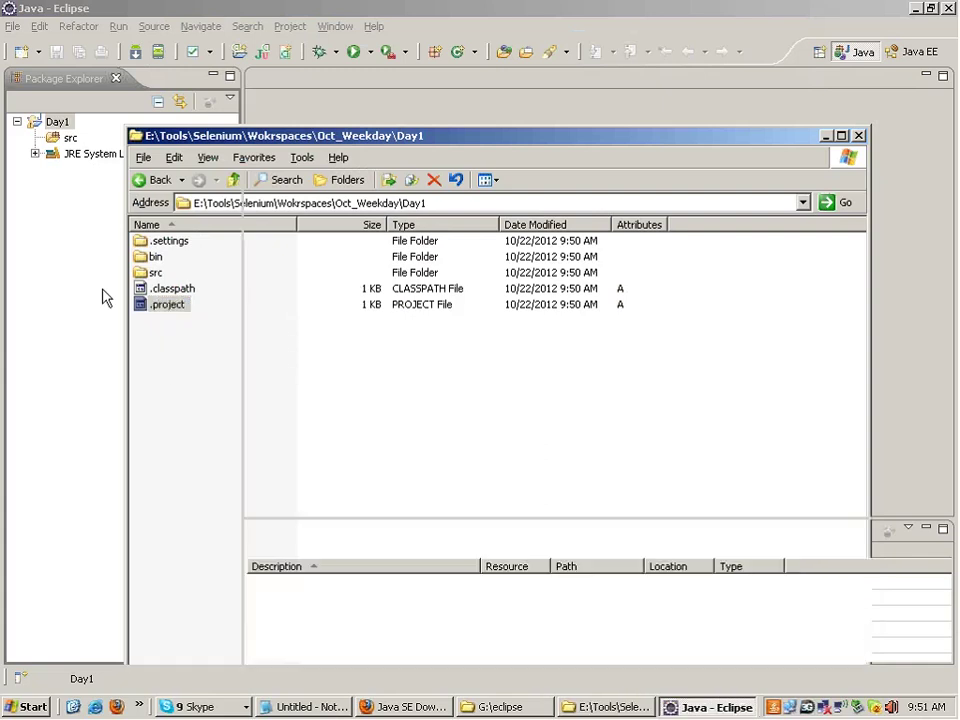
left_click(62, 124)
left_click(69, 139)
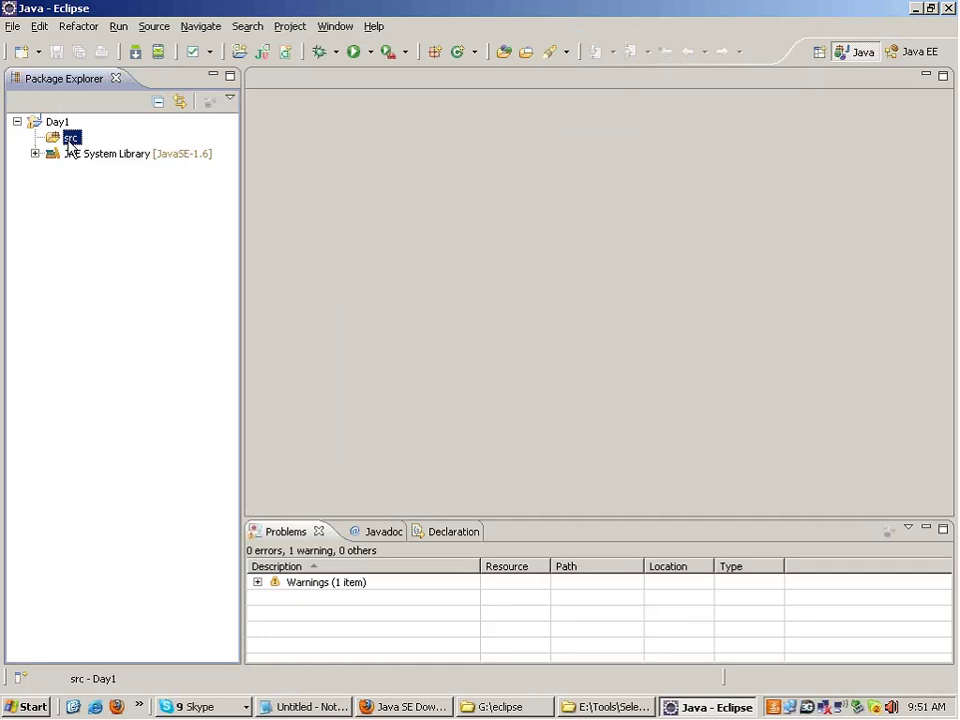
right_click(69, 145)
left_click(74, 141)
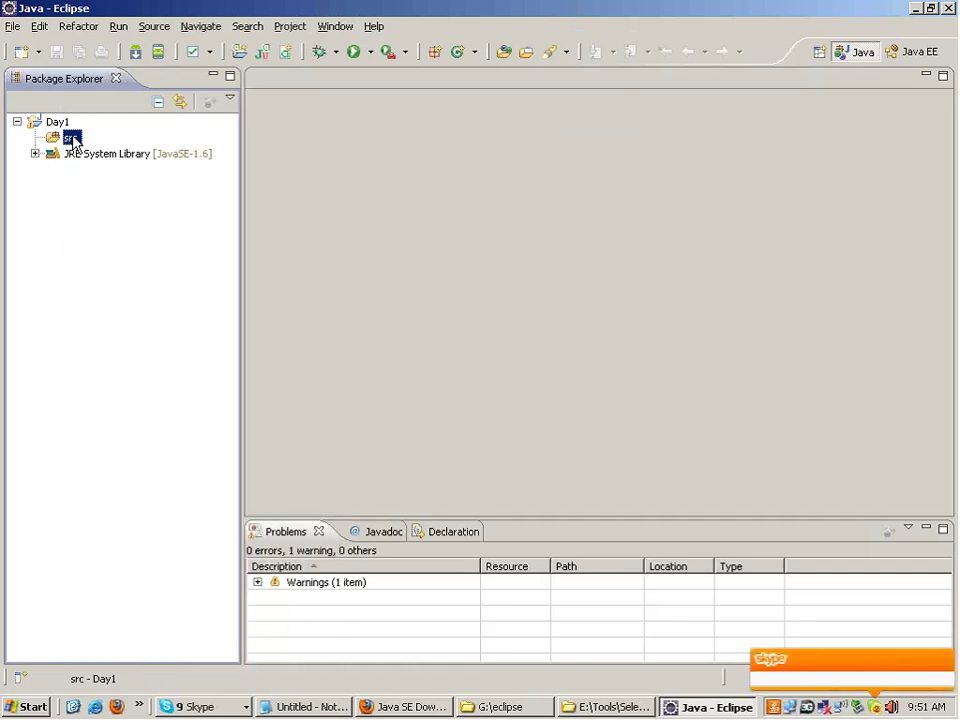
right_click(74, 141)
mouse_move(290, 147)
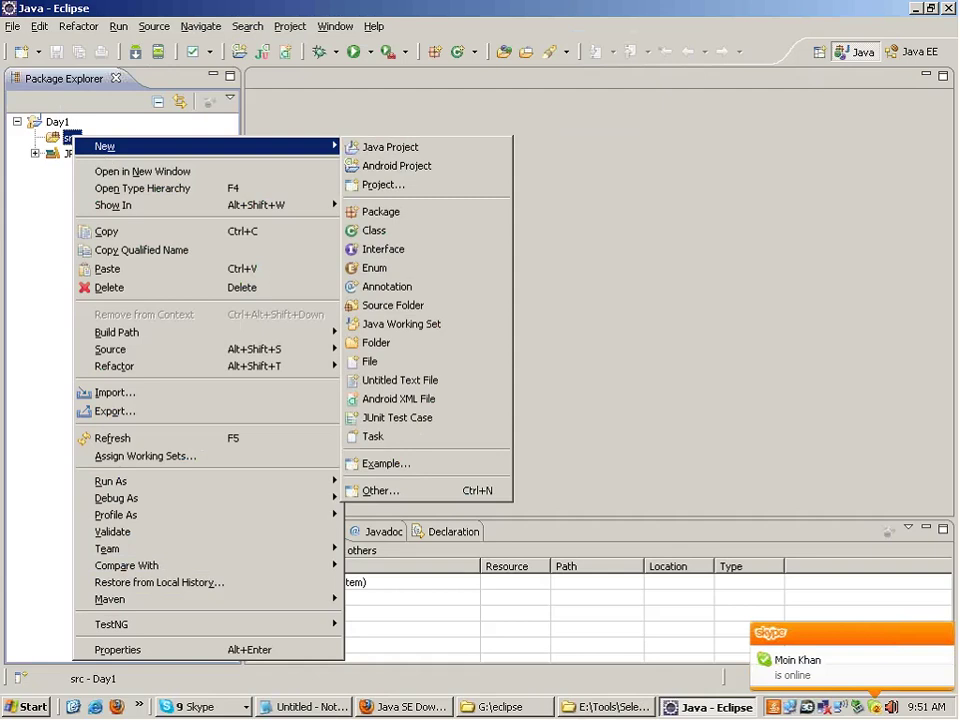
left_click(392, 232)
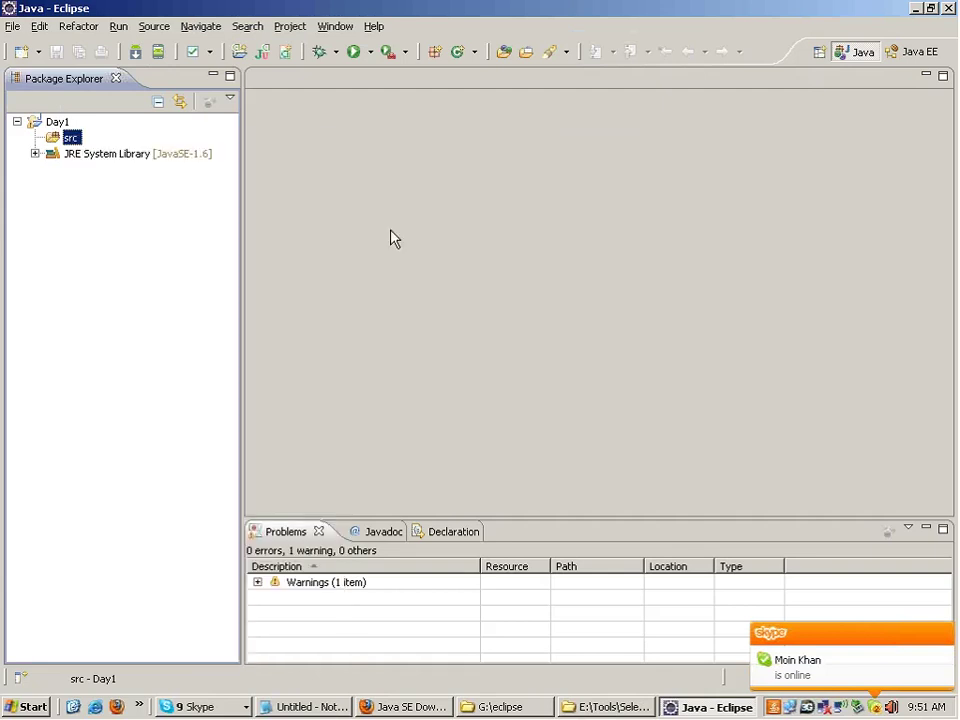
type("S")
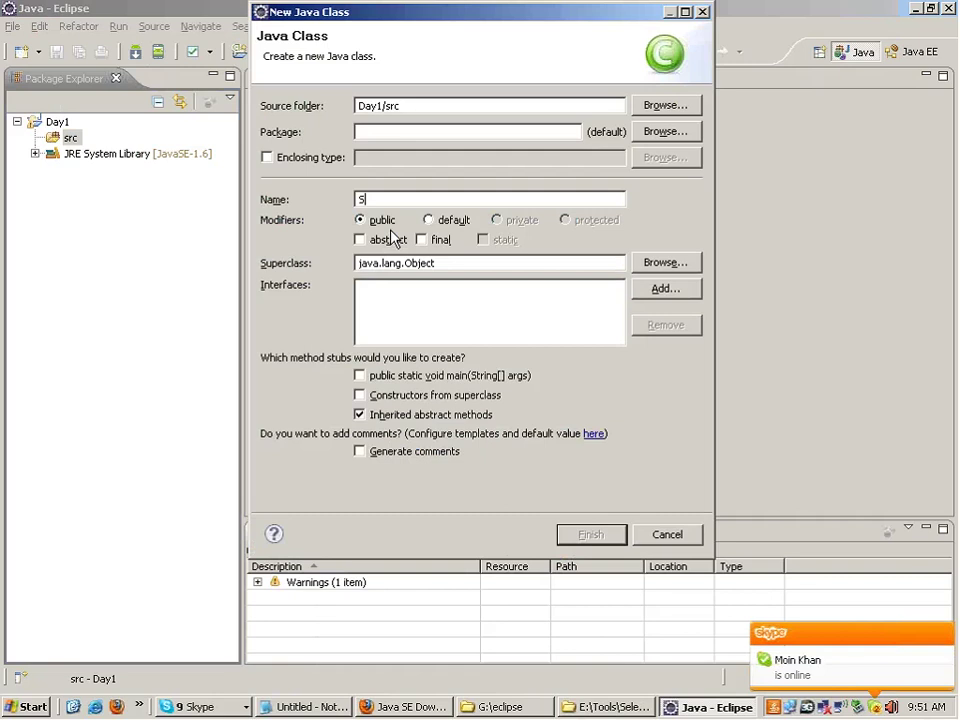
type("ample_Java")
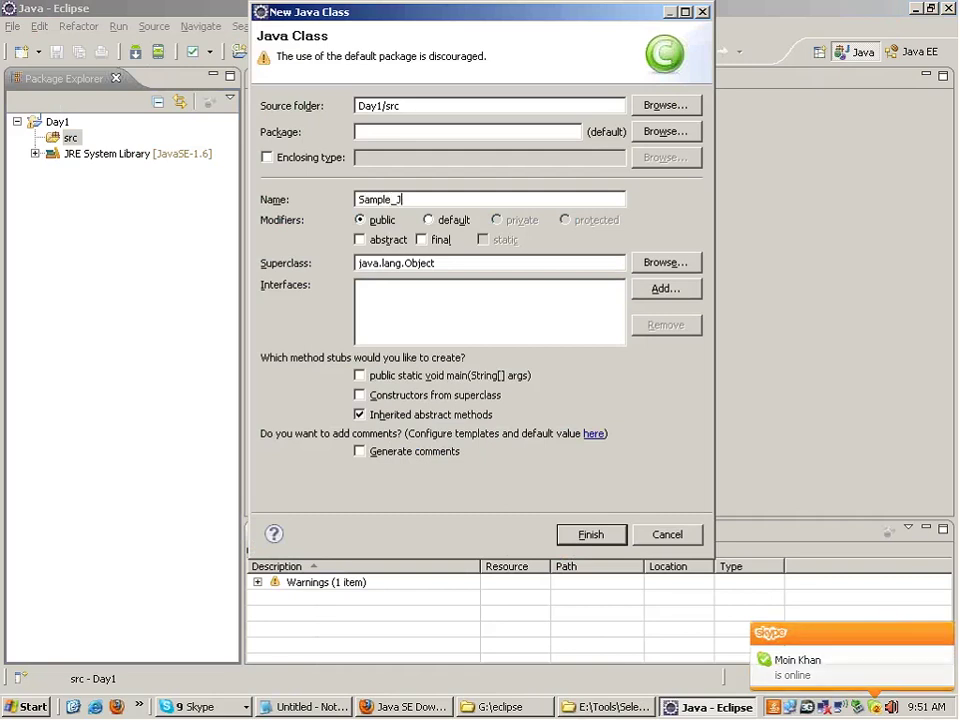
left_click(362, 376)
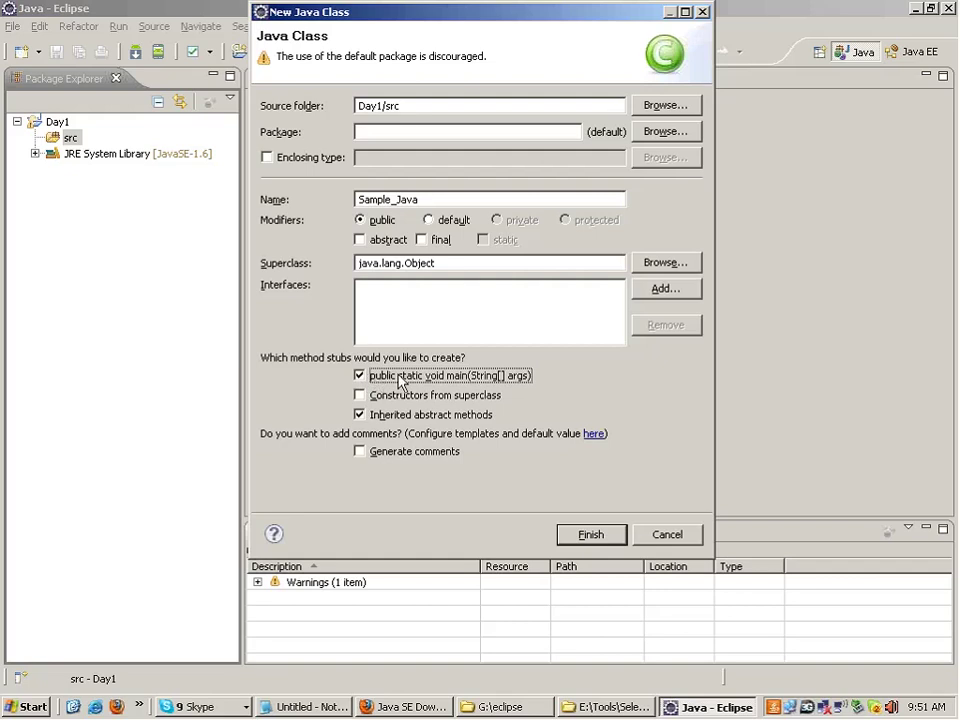
left_click(584, 538)
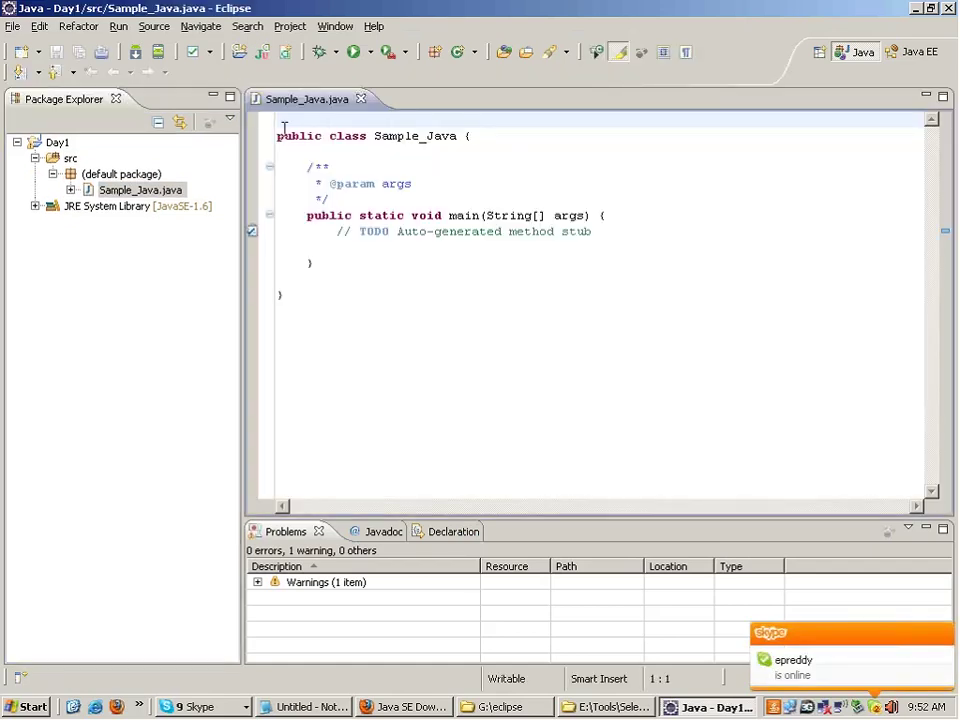
Step: Set the basic Text Font to Courier New size 14 in the Colors and Fonts preferences
left_click_drag(279, 135, 317, 293)
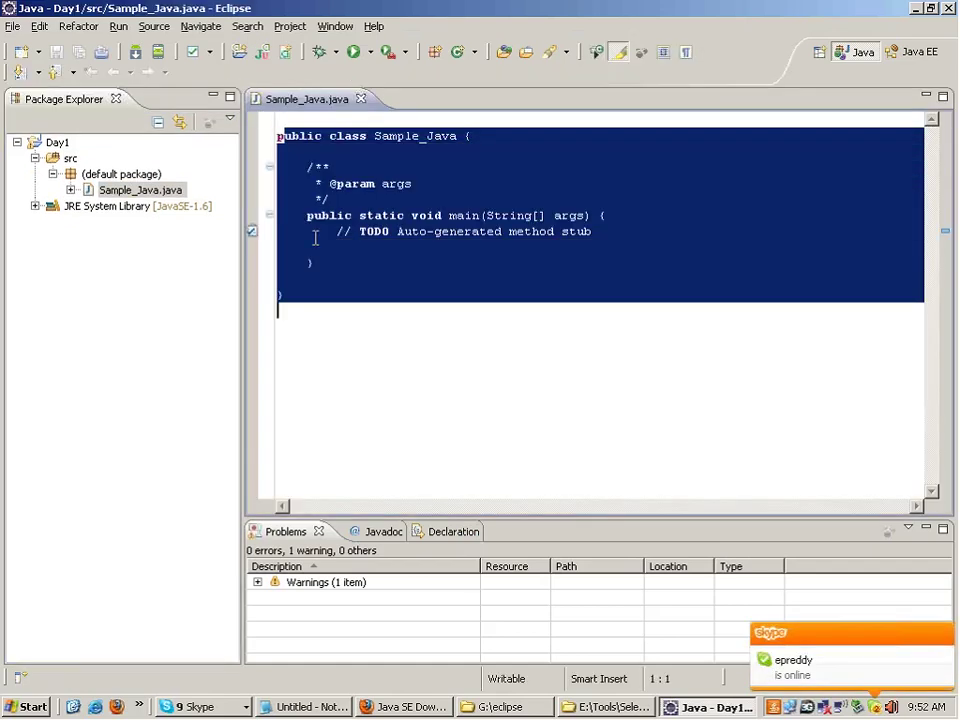
left_click(337, 26)
left_click(362, 304)
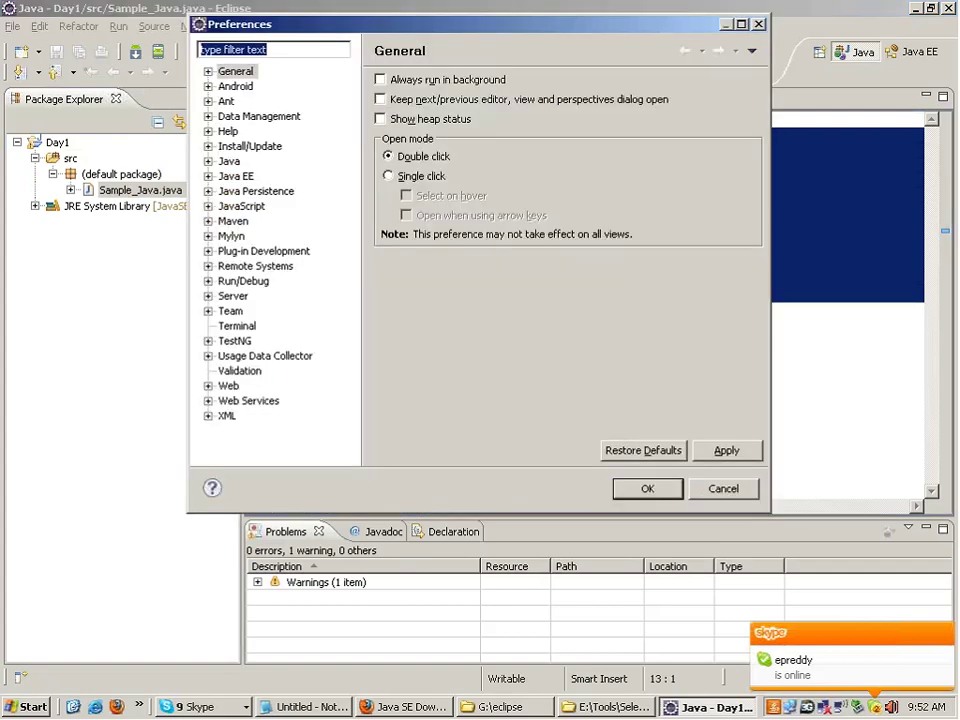
left_click(208, 71)
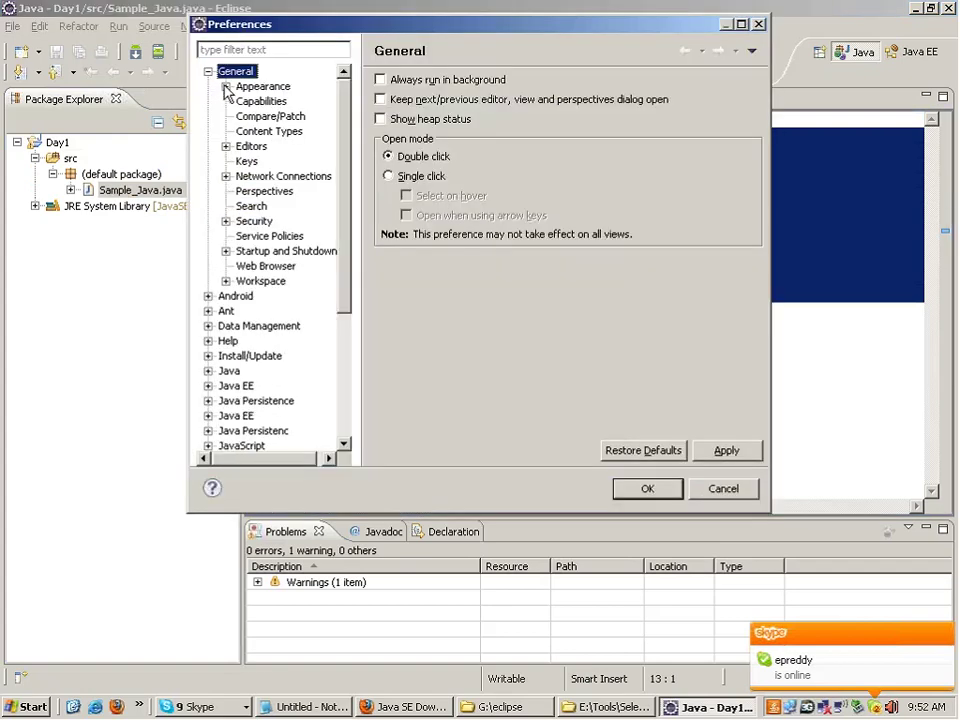
left_click(225, 86)
left_click(262, 101)
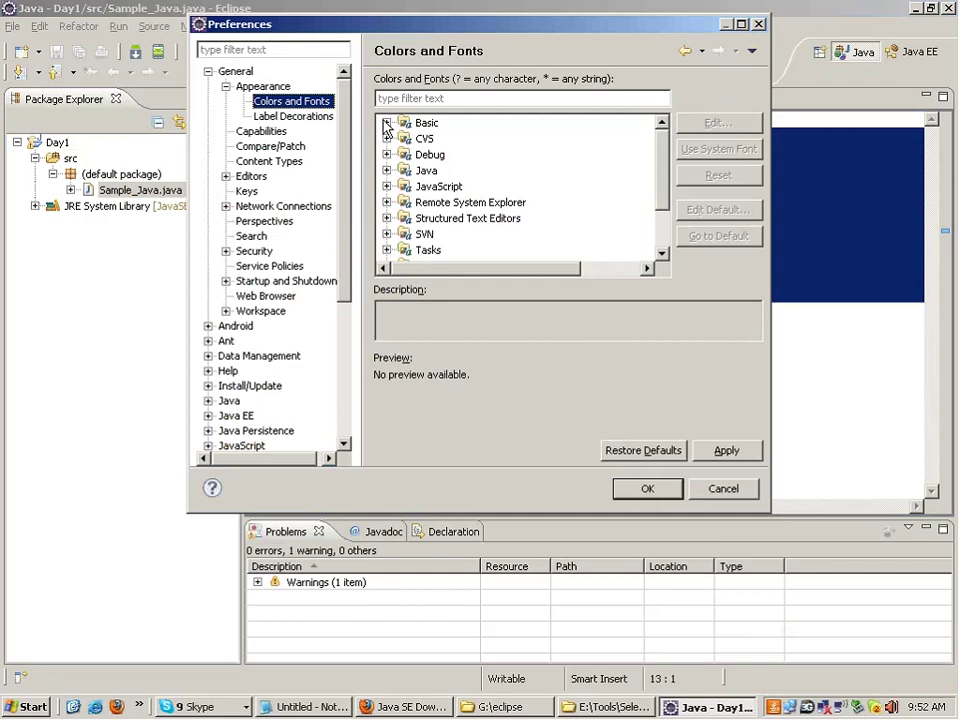
left_click(386, 122)
scroll(662, 143, "down", 4)
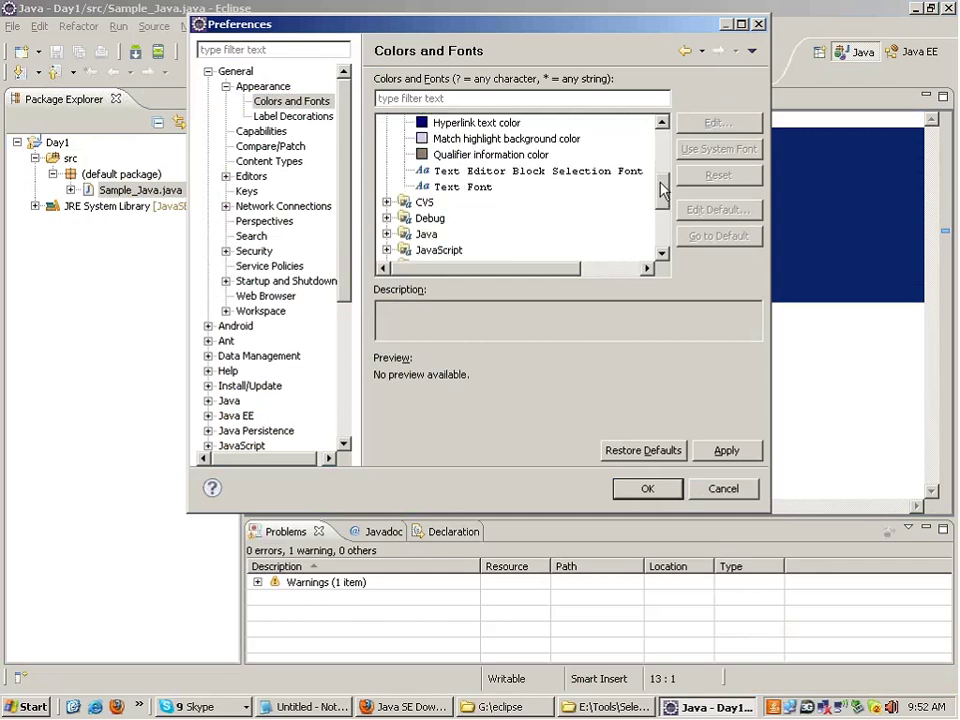
left_click(487, 187)
left_click(712, 123)
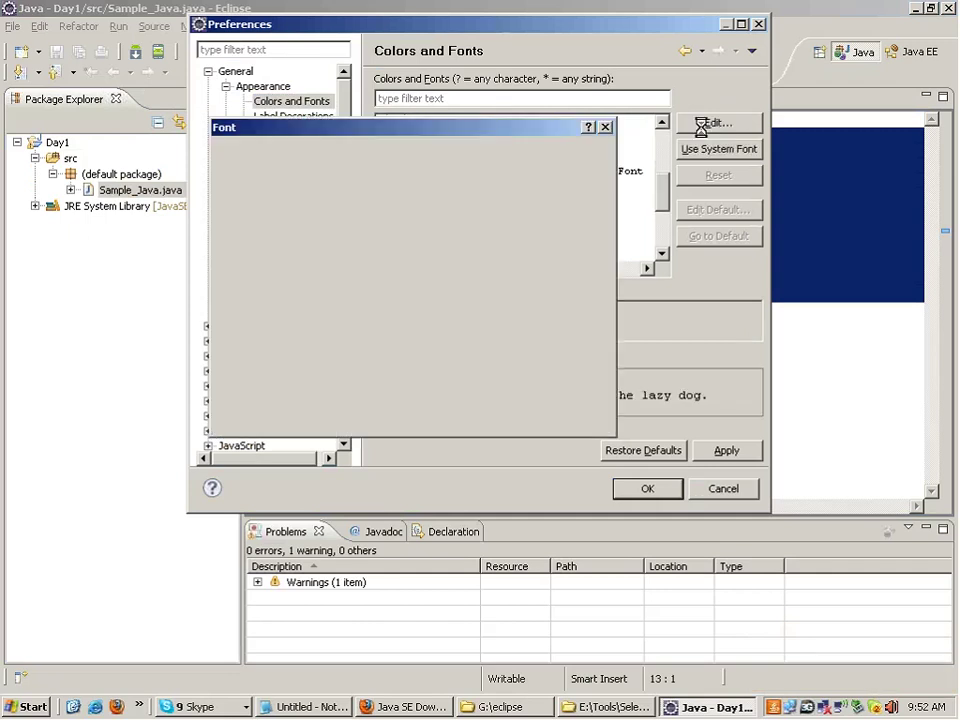
left_click(490, 225)
left_click(567, 171)
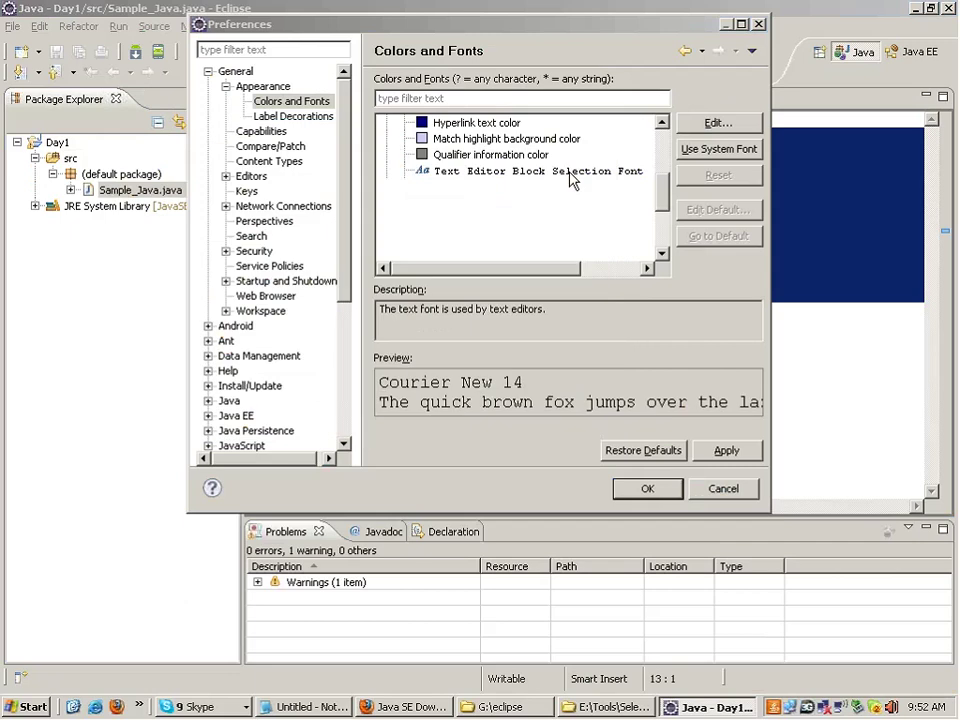
left_click(645, 487)
Step: Delete the Javadoc comment above the main method and the auto-generated TODO comment inside it
left_click(450, 216)
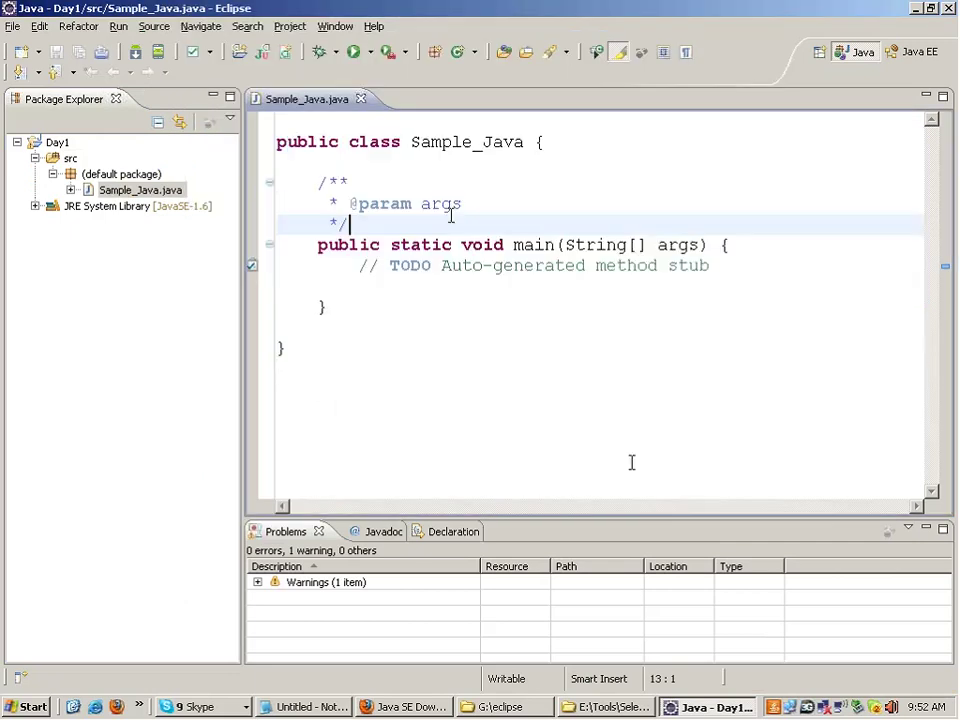
left_click_drag(308, 175, 720, 214)
key("Delete")
key("Delete")
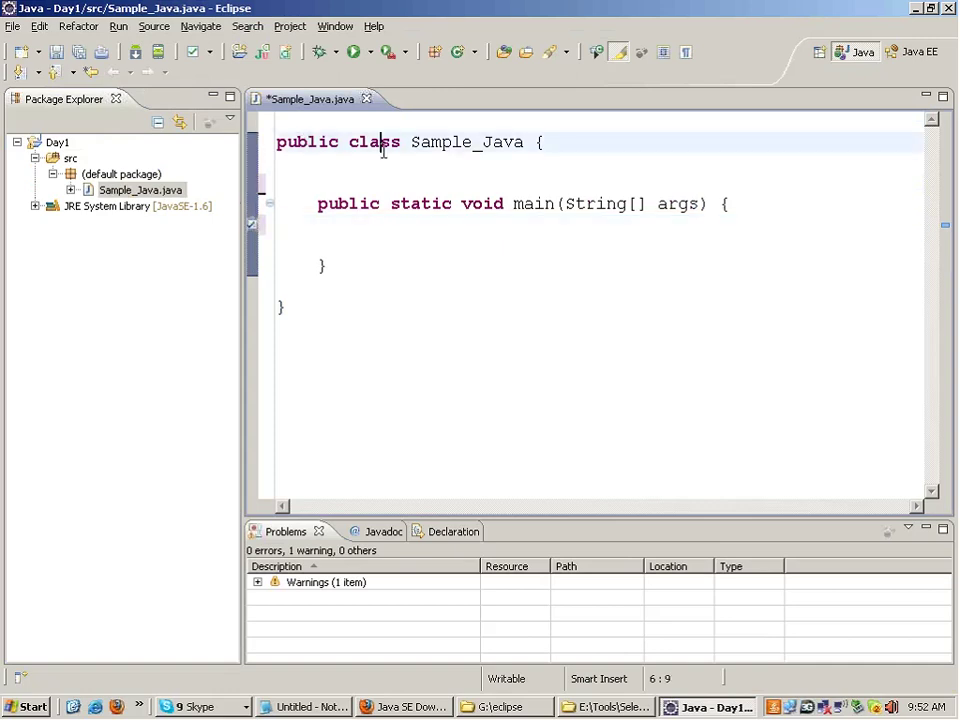
Step: Highlight the class name Sample_Java and link it to the Sample_Java.java file with a drawn double-headed annotation arrow
left_click(484, 157)
double_click(481, 141)
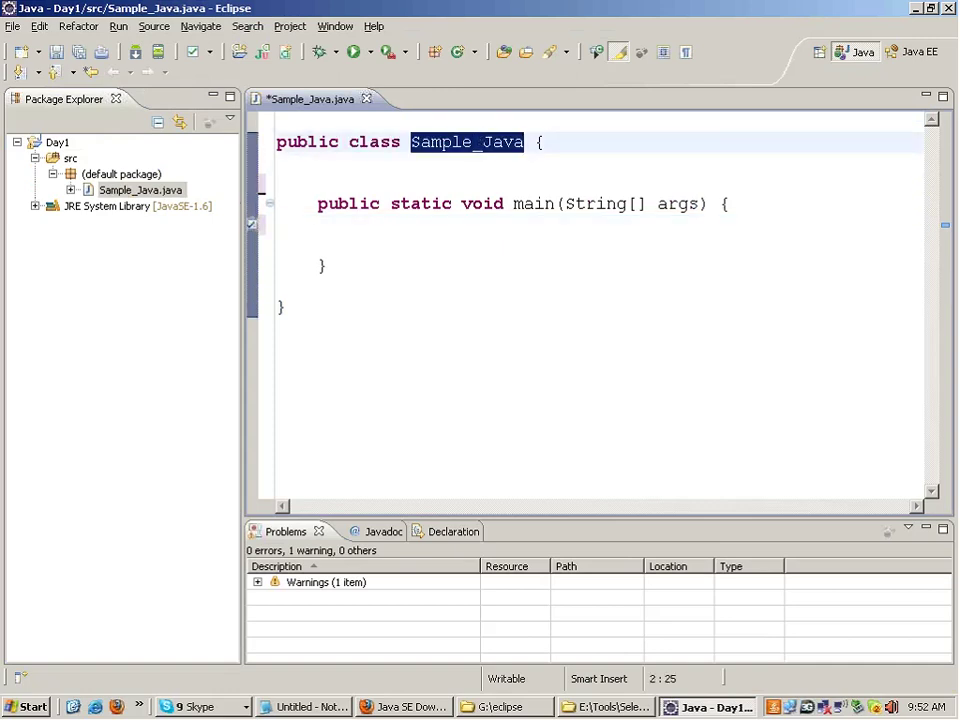
left_click(112, 192)
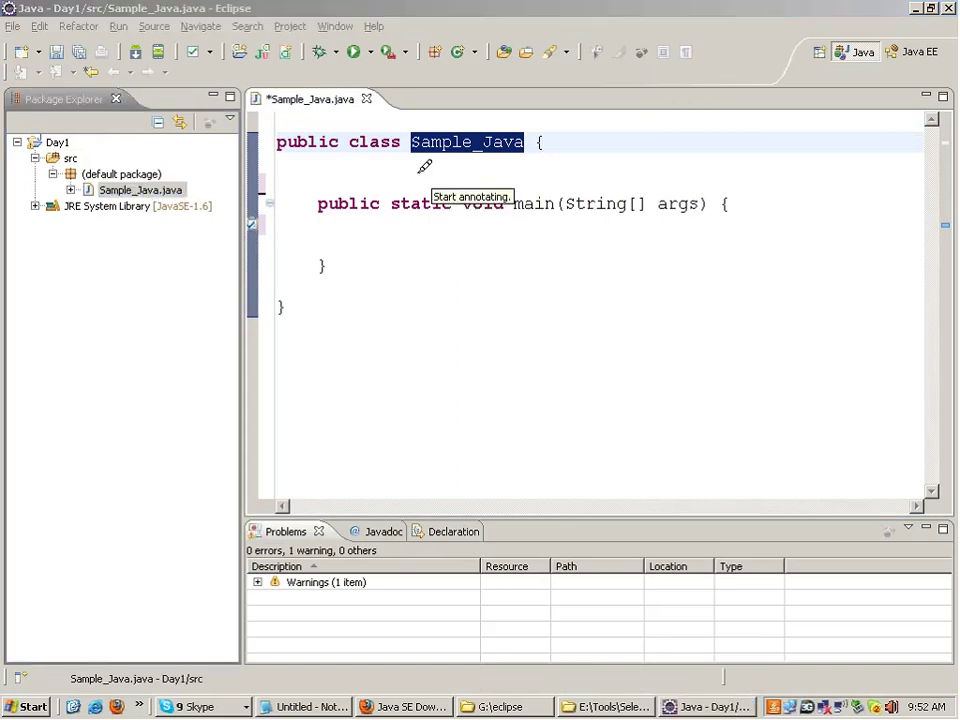
mouse_move(437, 157)
left_mouse_down()
mouse_move(238, 222)
mouse_move(186, 196)
mouse_move(225, 198)
left_mouse_up()
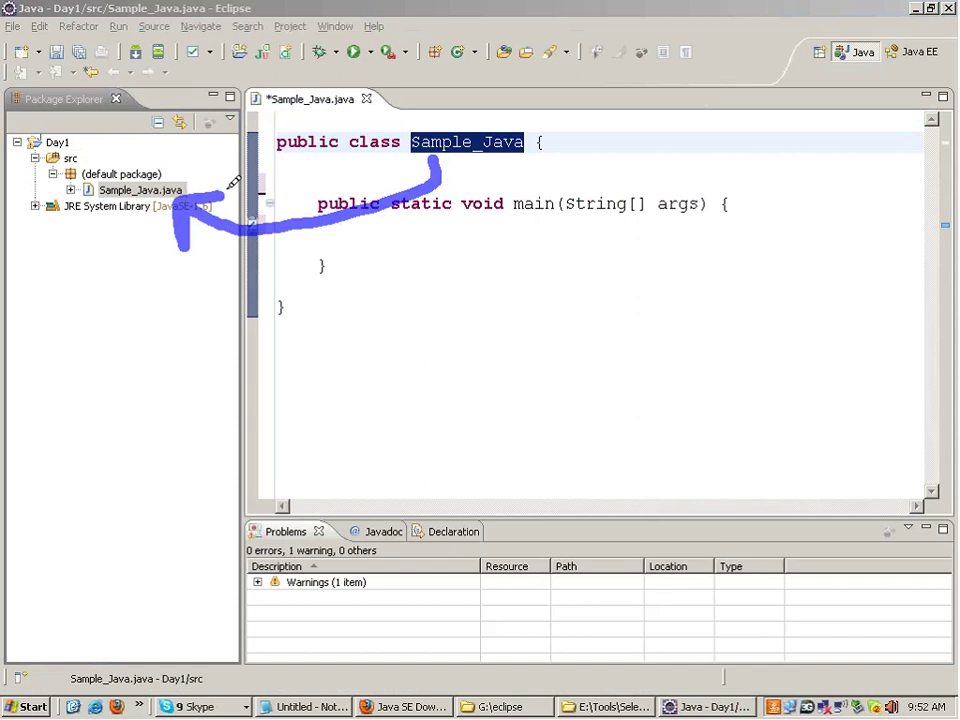
left_click_drag(437, 158, 462, 150)
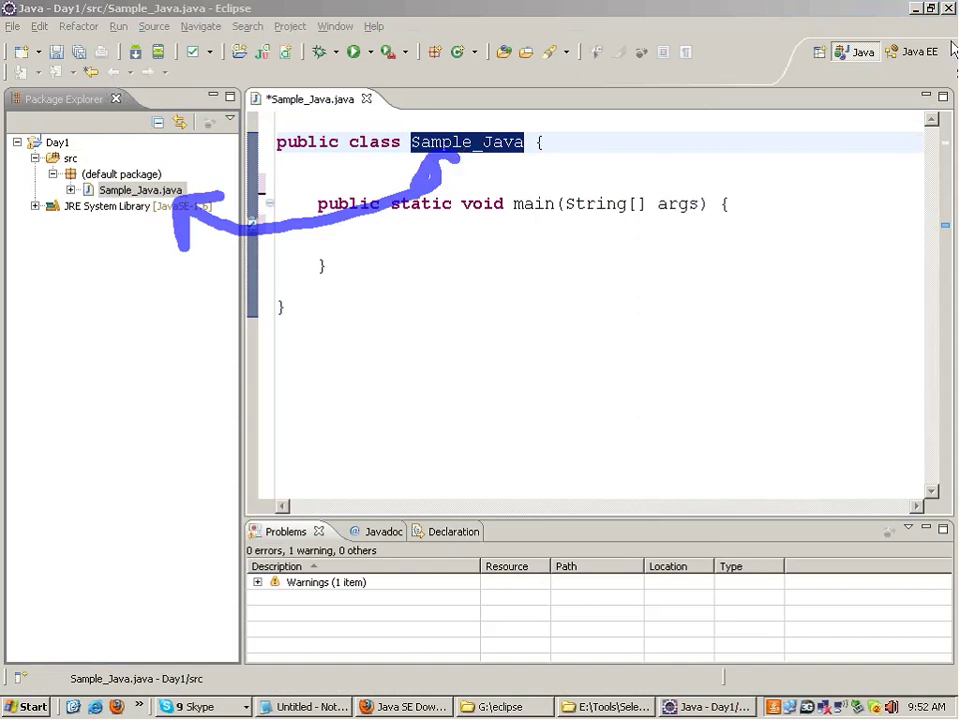
key("Escape")
Step: Examine the main method declaration, highlighting its name and the public and static keywords
double_click(544, 201)
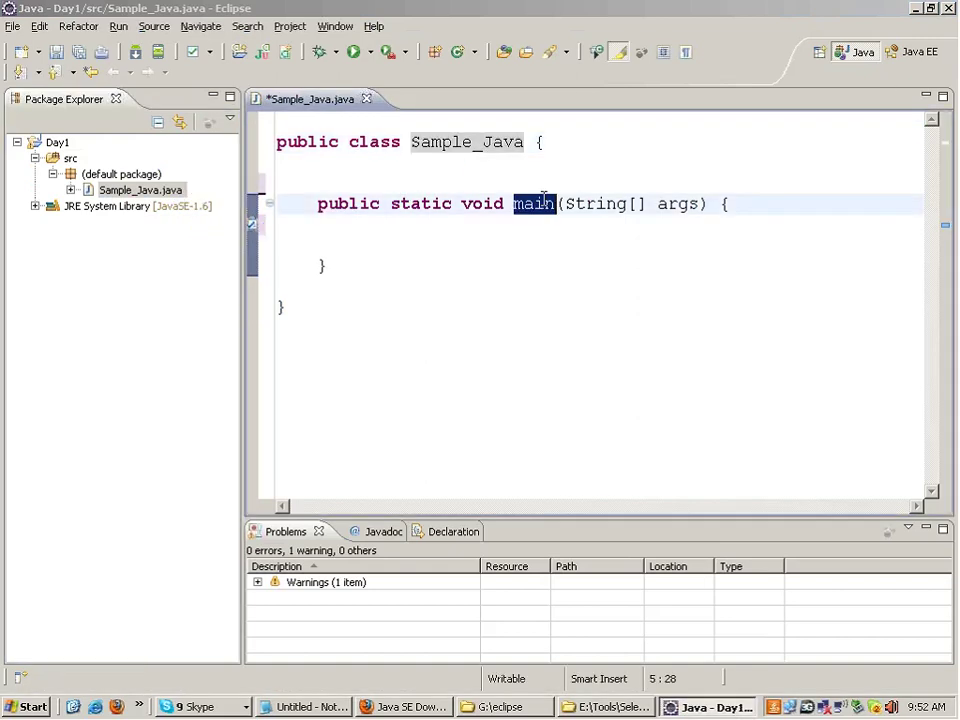
mouse_move(544, 201)
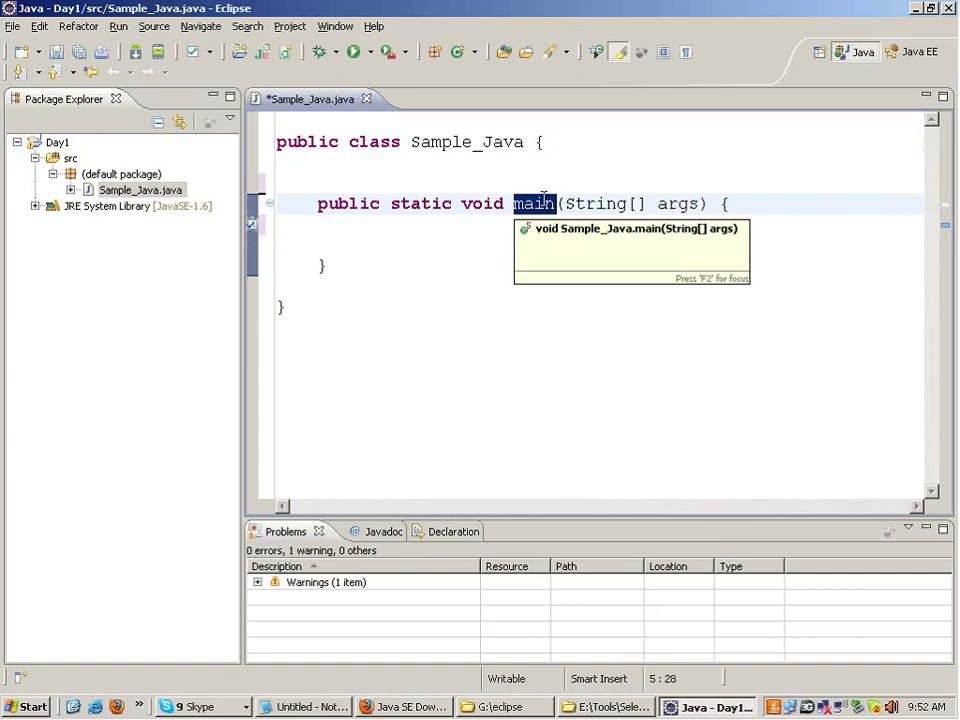
double_click(348, 203)
double_click(421, 203)
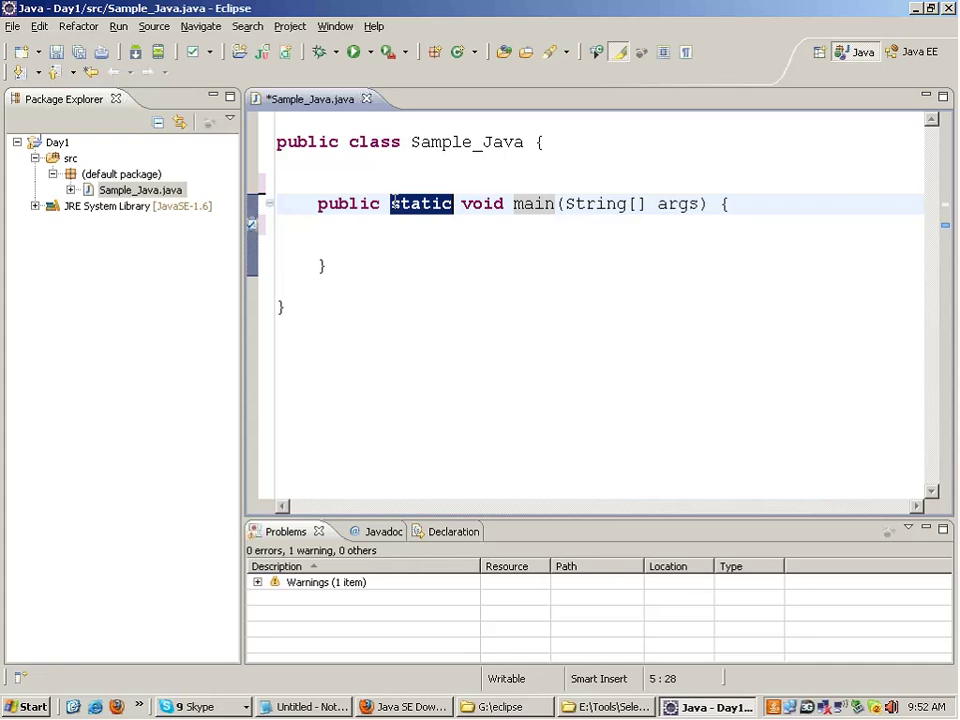
left_click(390, 203)
double_click(392, 203)
left_click(327, 205)
double_click(330, 204)
double_click(412, 204)
double_click(349, 203)
left_click(411, 199)
double_click(407, 199)
left_click(328, 204)
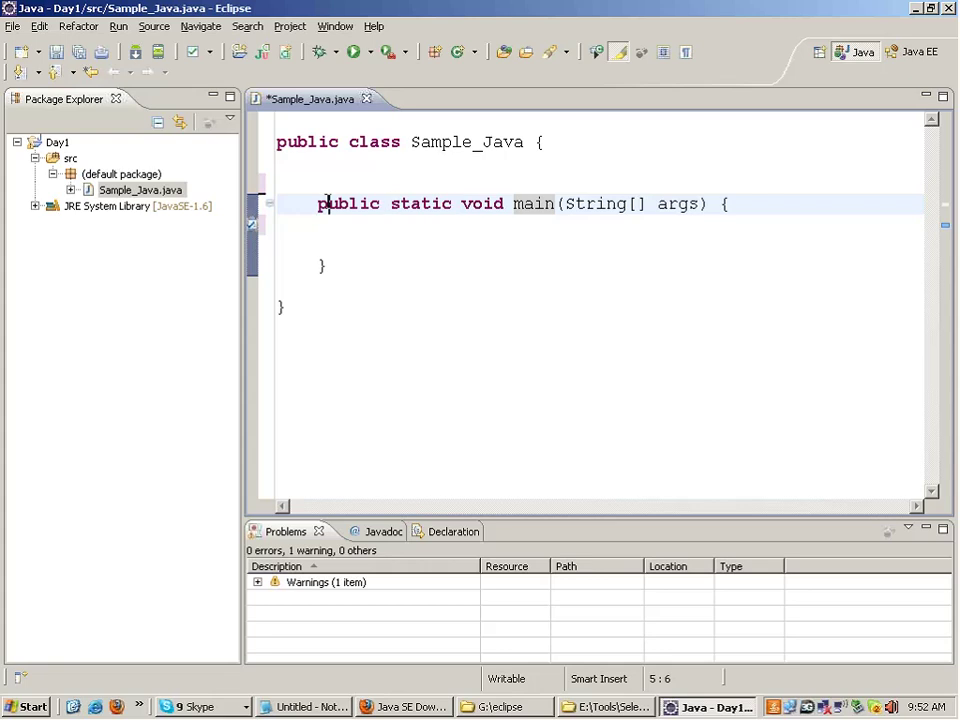
double_click(367, 205)
left_click(439, 203)
double_click(440, 203)
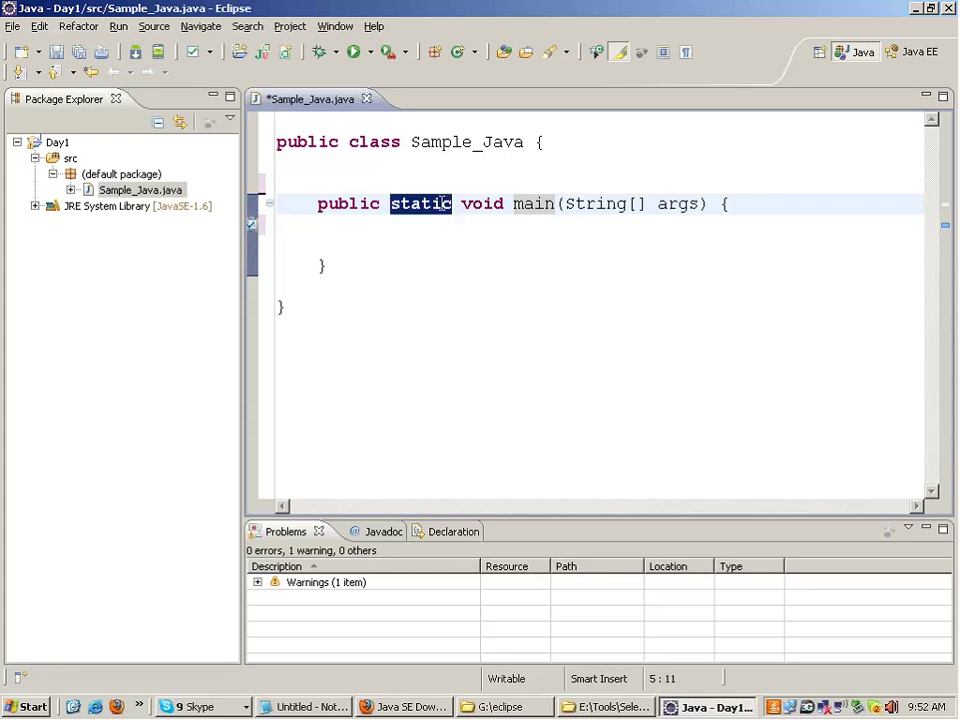
Step: Save the edited Sample_Java.java file
key("ctrl+s")
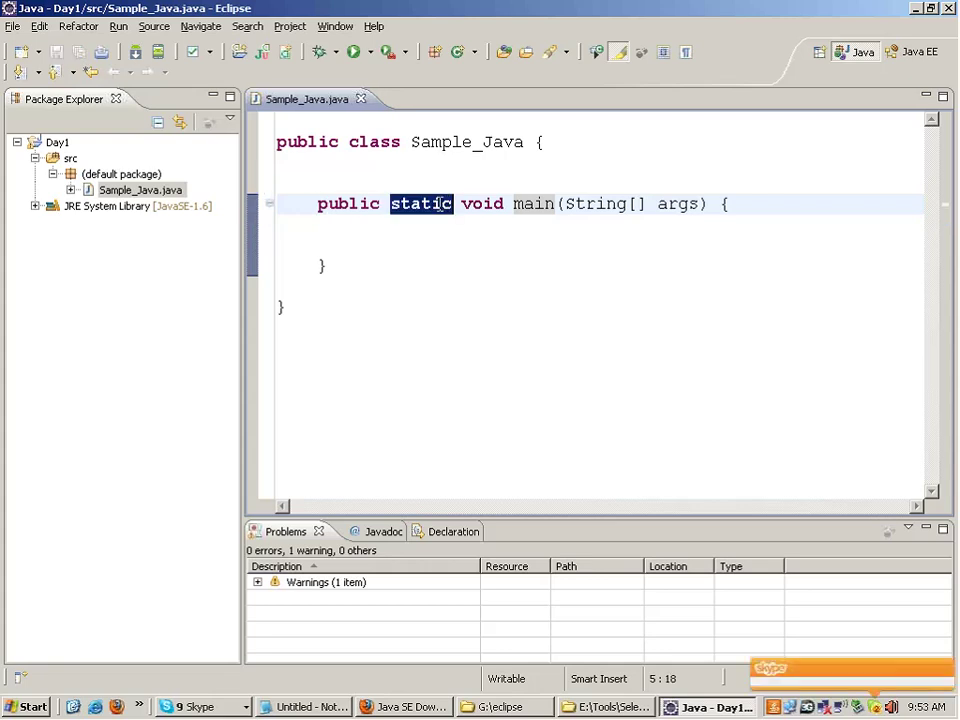